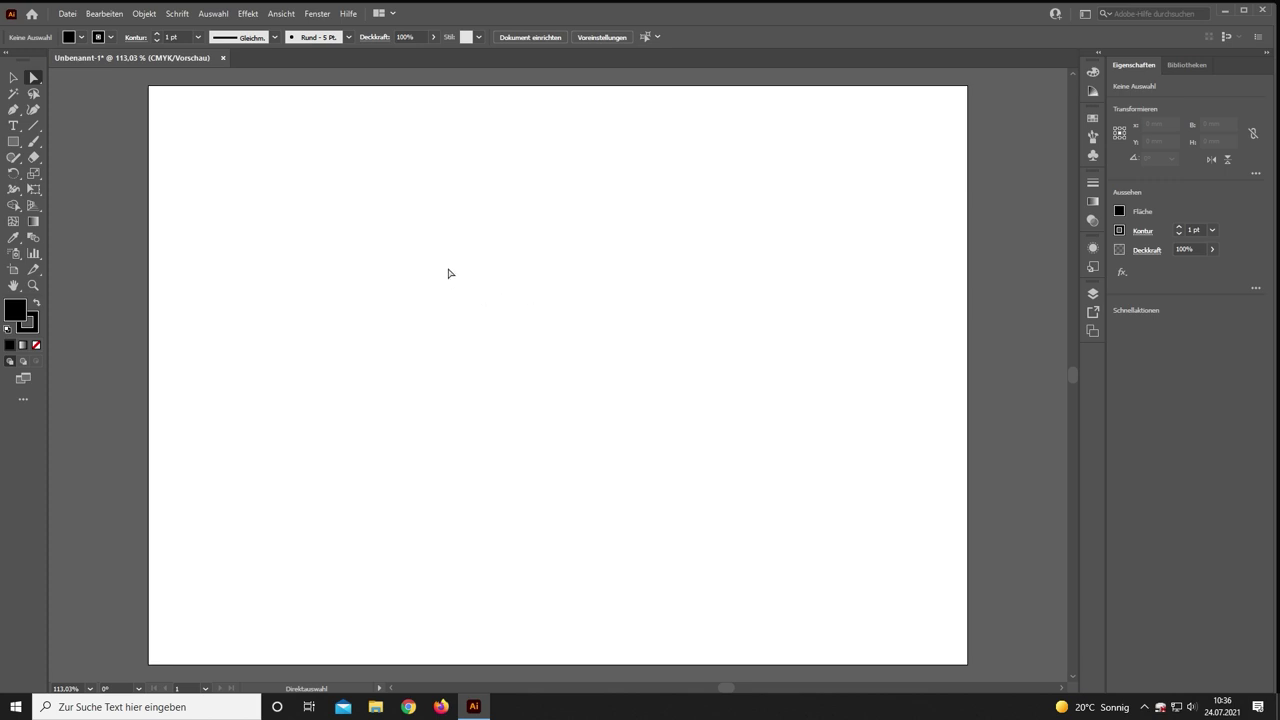
Draw two black-filled rectangles joined by a long line, with smaller outlined rectangles spread below them
key("m")
left_click_drag(231, 217, 329, 316)
mouse_move(673, 232)
left_mouse_down()
mouse_move(795, 347)
mouse_move(796, 329)
left_mouse_up()
key("backslash")
left_click_drag(357, 261, 640, 281)
key("m")
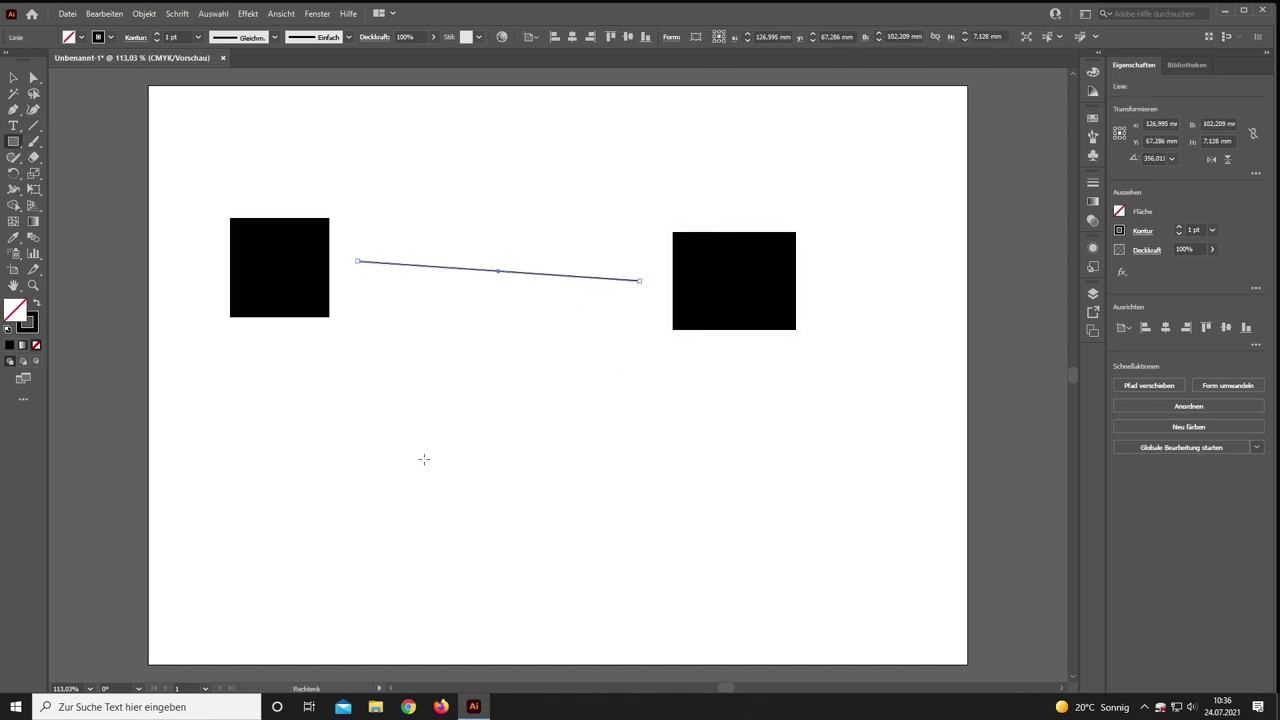
left_click_drag(420, 437, 526, 535)
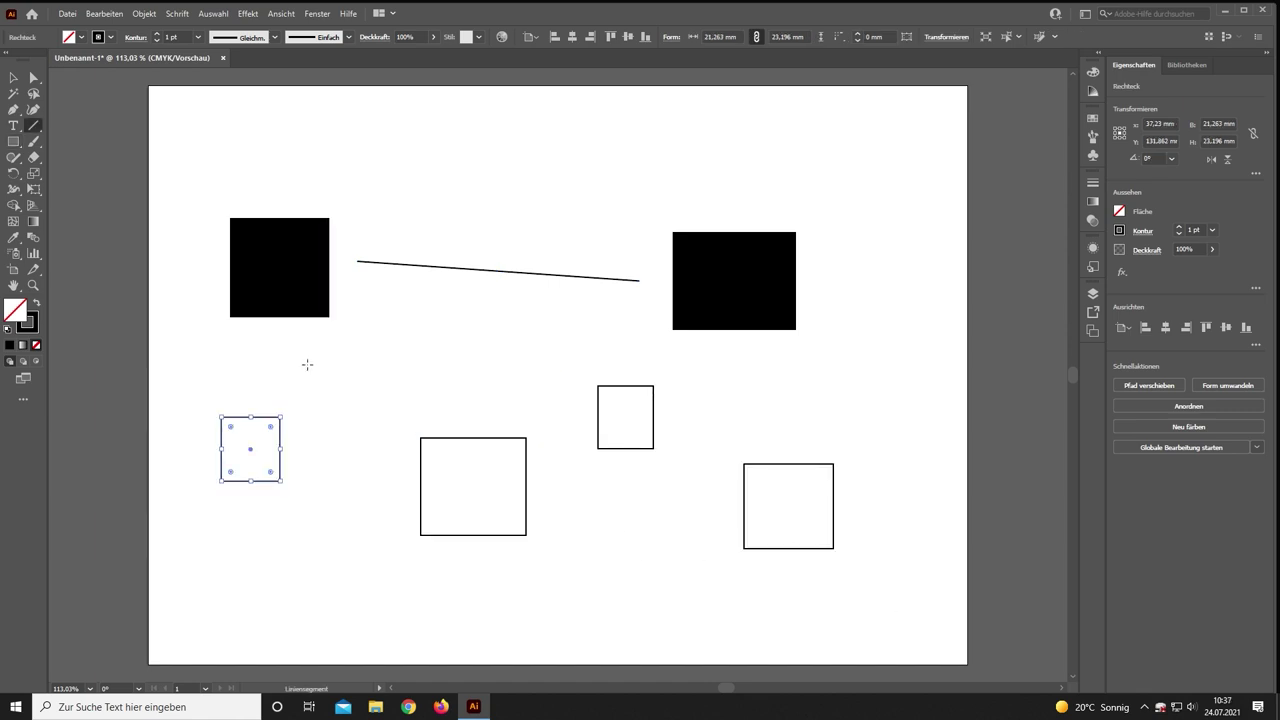
Connect the black rectangles and the outlined rectangles below them into a network with short straight lines
left_click_drag(291, 335, 260, 411)
mouse_move(346, 336)
left_mouse_down()
mouse_move(430, 436)
mouse_move(416, 409)
left_mouse_up()
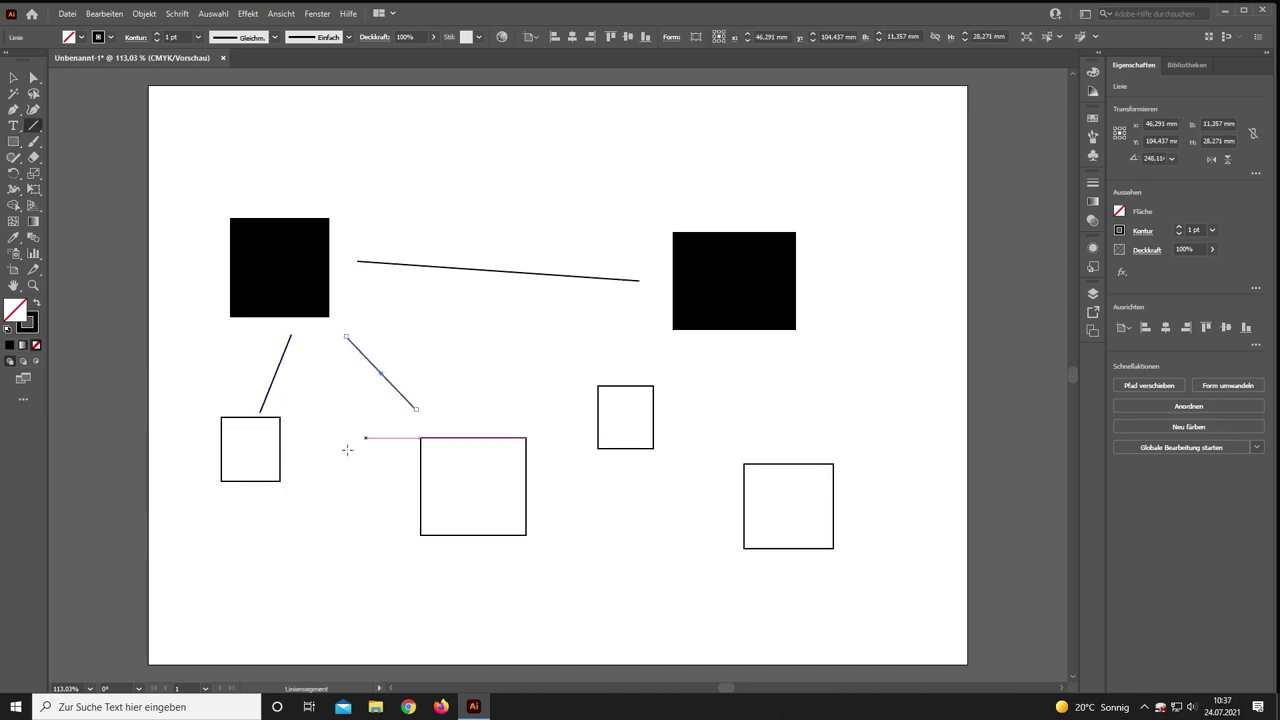
left_click_drag(300, 449, 397, 492)
left_click_drag(561, 475, 589, 436)
left_click_drag(670, 455, 734, 517)
mouse_move(662, 402)
left_mouse_down()
mouse_move(704, 338)
mouse_move(717, 345)
left_mouse_up()
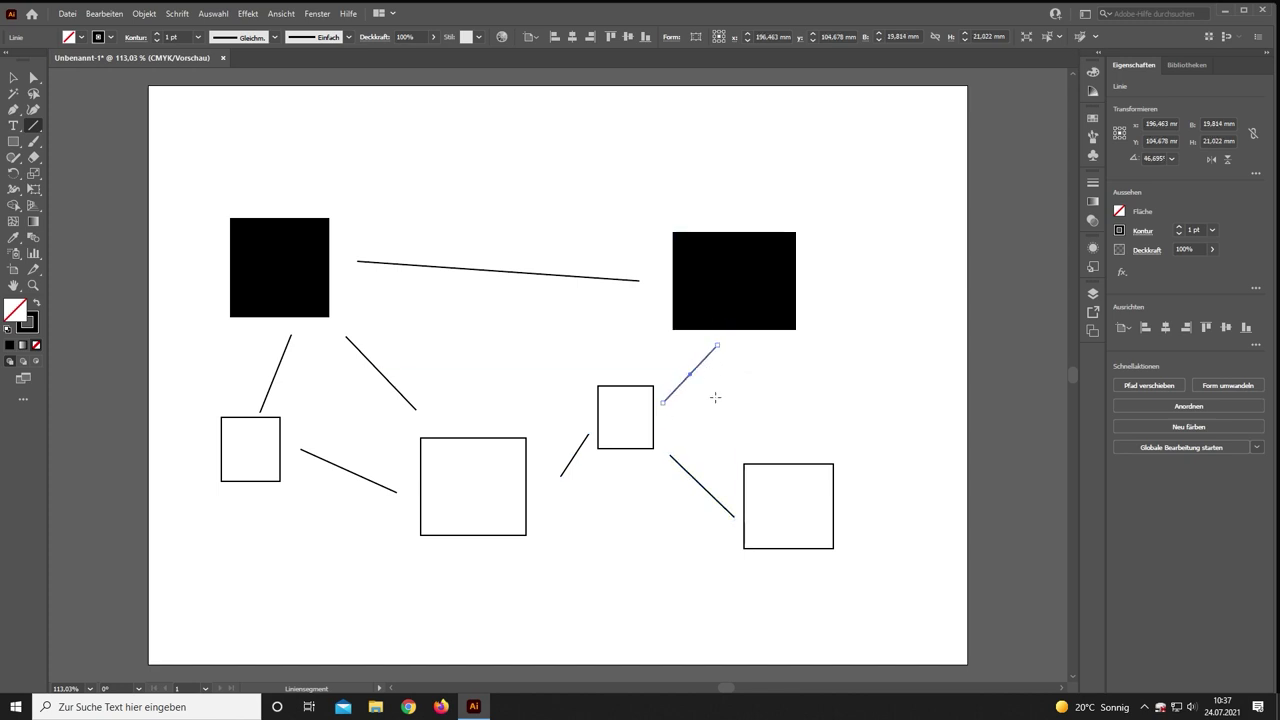
left_click_drag(521, 417, 653, 317)
key("v")
left_click(588, 229)
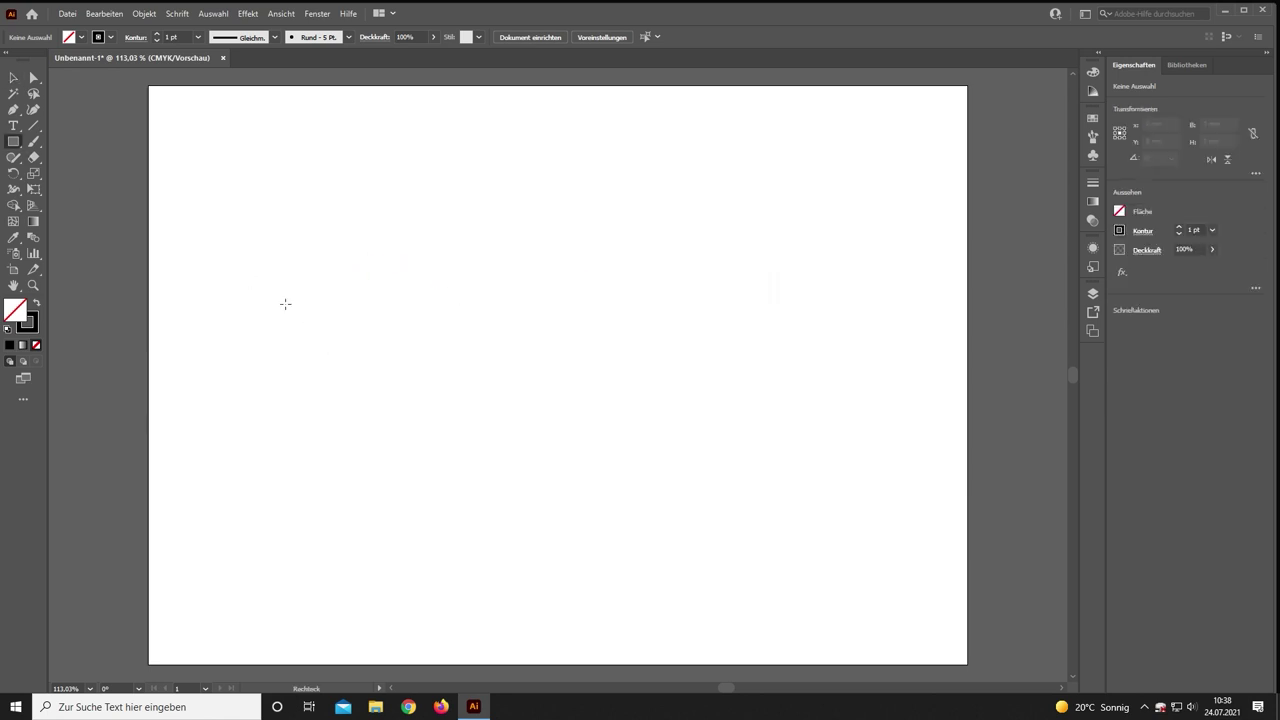
Draw two large outlined squares side by side with a horizontal line between them, centring the line in the gap
left_click_drag(227, 256, 361, 390)
left_click_drag(712, 256, 866, 409)
left_click(33, 125)
left_click_drag(293, 322, 677, 343)
key("v")
left_click(486, 280)
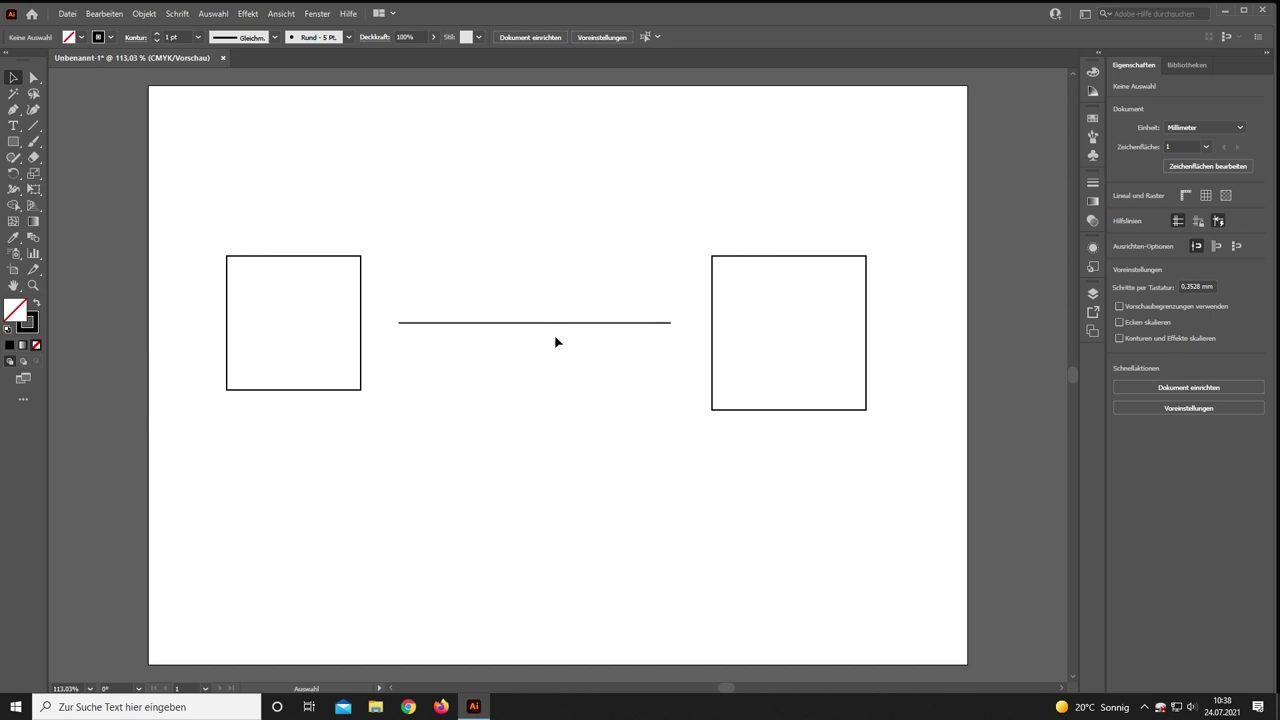
left_click_drag(557, 322, 554, 322)
left_click(539, 300)
Place the text "x of n" above the left square and delete it again
key("t")
left_click(324, 154)
type("x of")
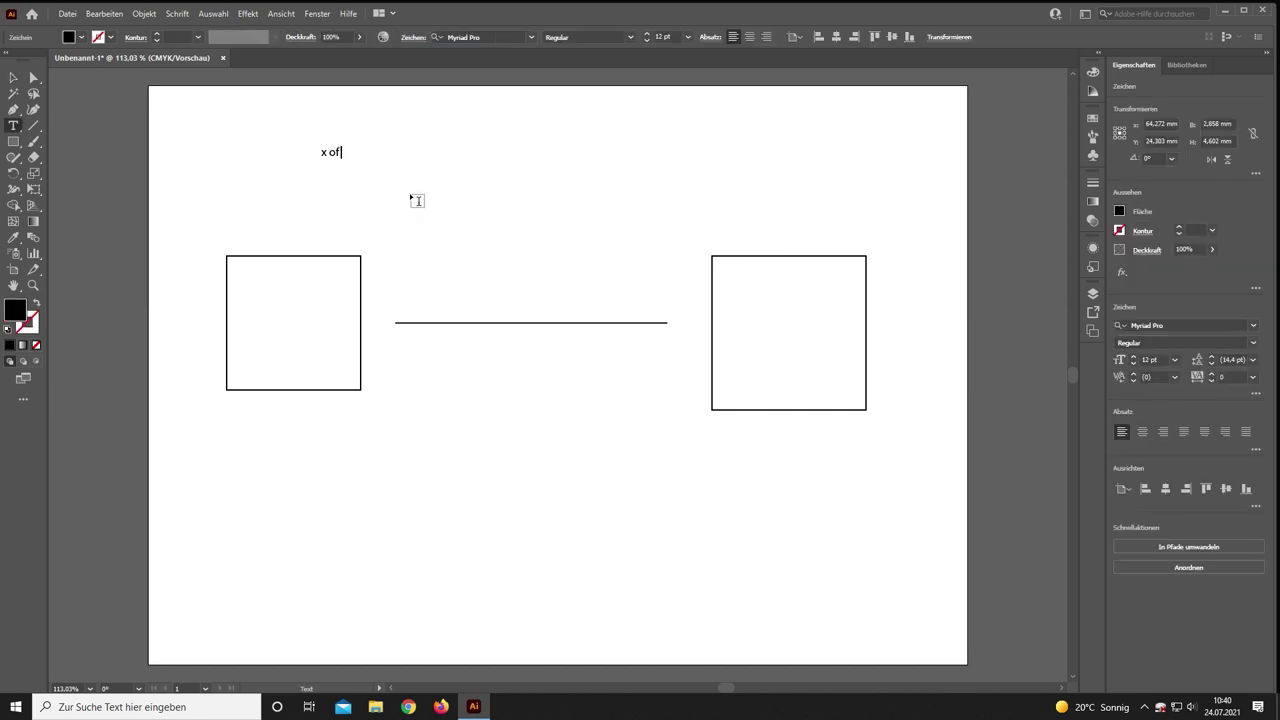
type(" n")
key("Escape")
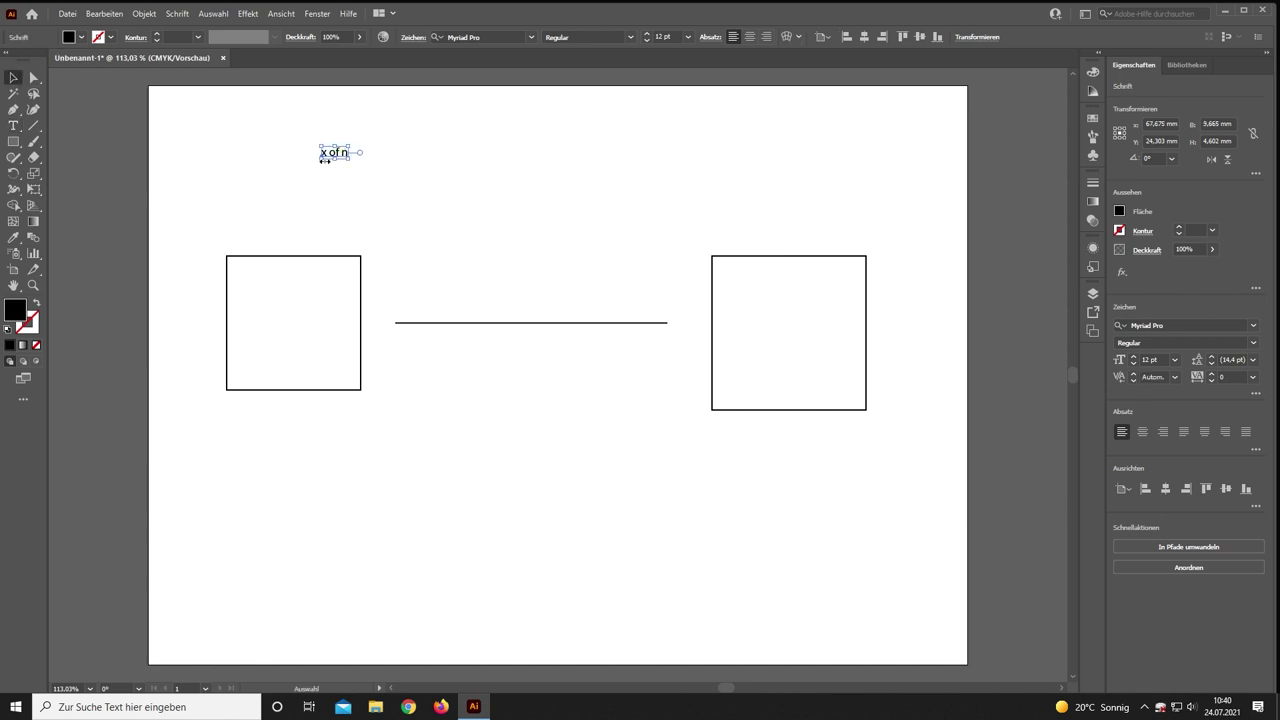
left_click(327, 172)
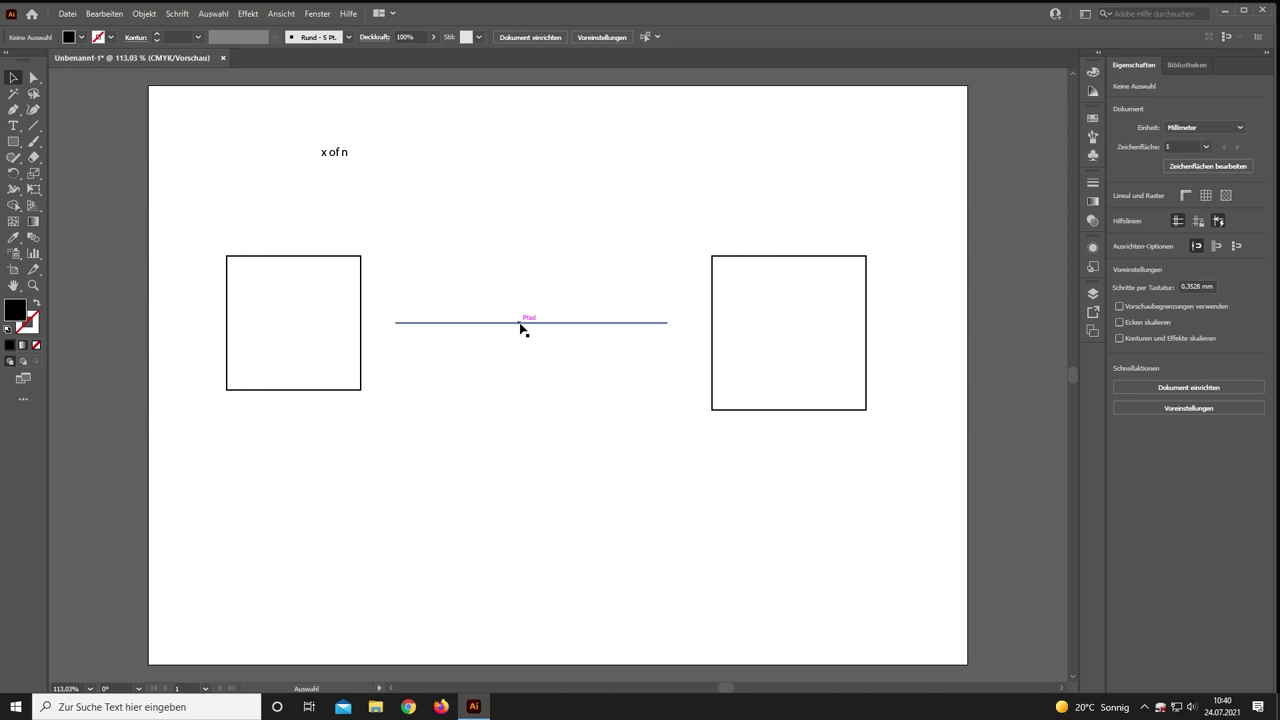
left_click(334, 152)
key("Delete")
Draw five small black squares above the line's left end, in an upper row of three and a lower row of two
left_click(13, 143)
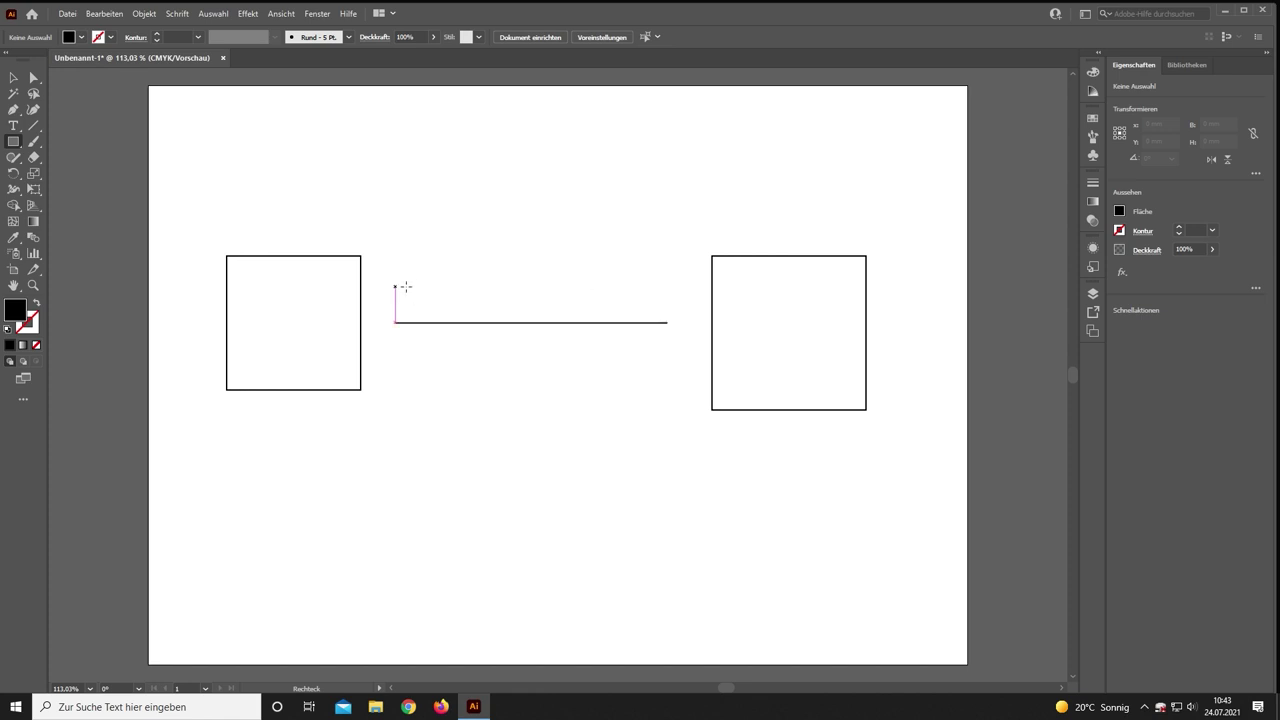
left_click_drag(394, 257, 468, 304)
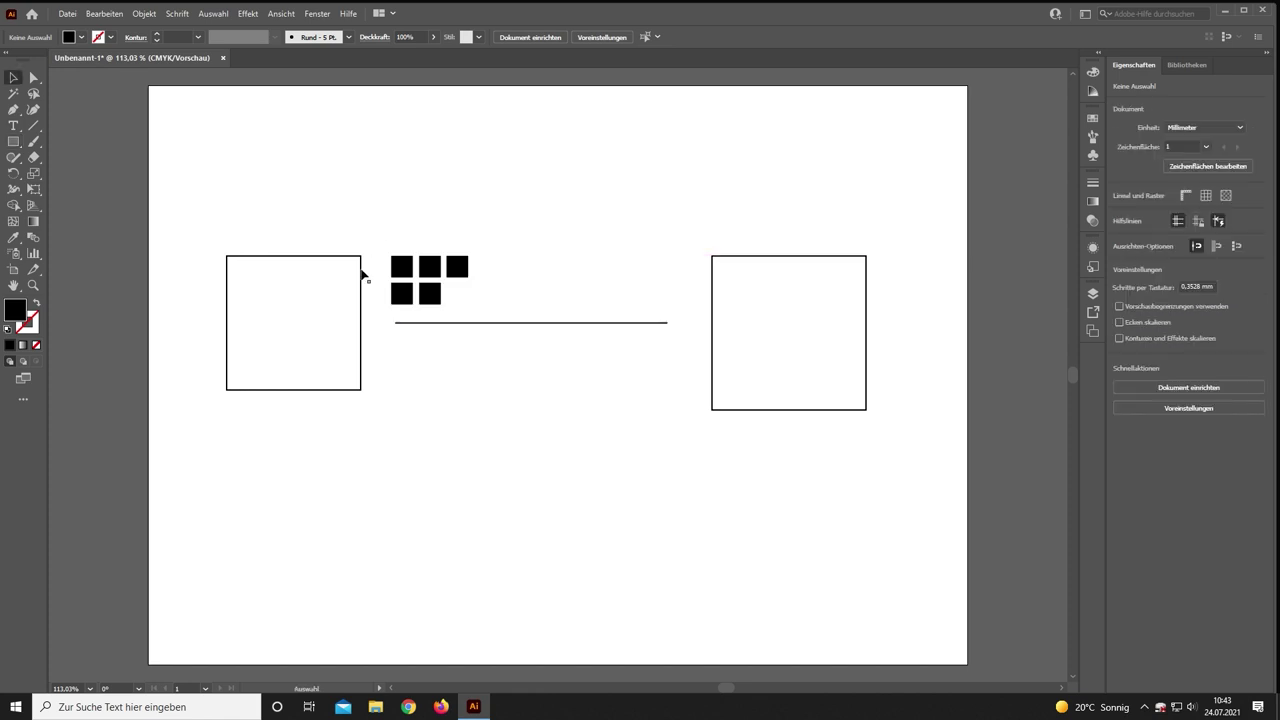
key("v")
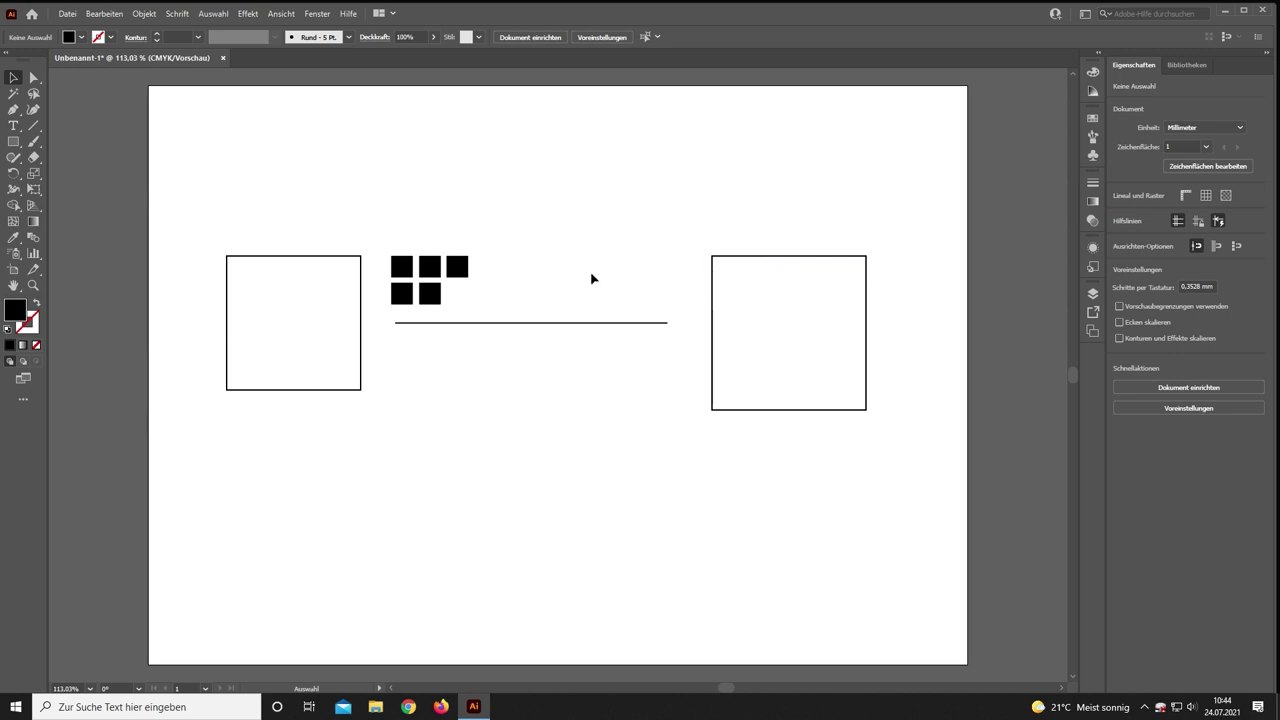
Move the upper row's third small square to the line's right end, and from there back beside the lower row
left_click_drag(463, 270, 663, 299)
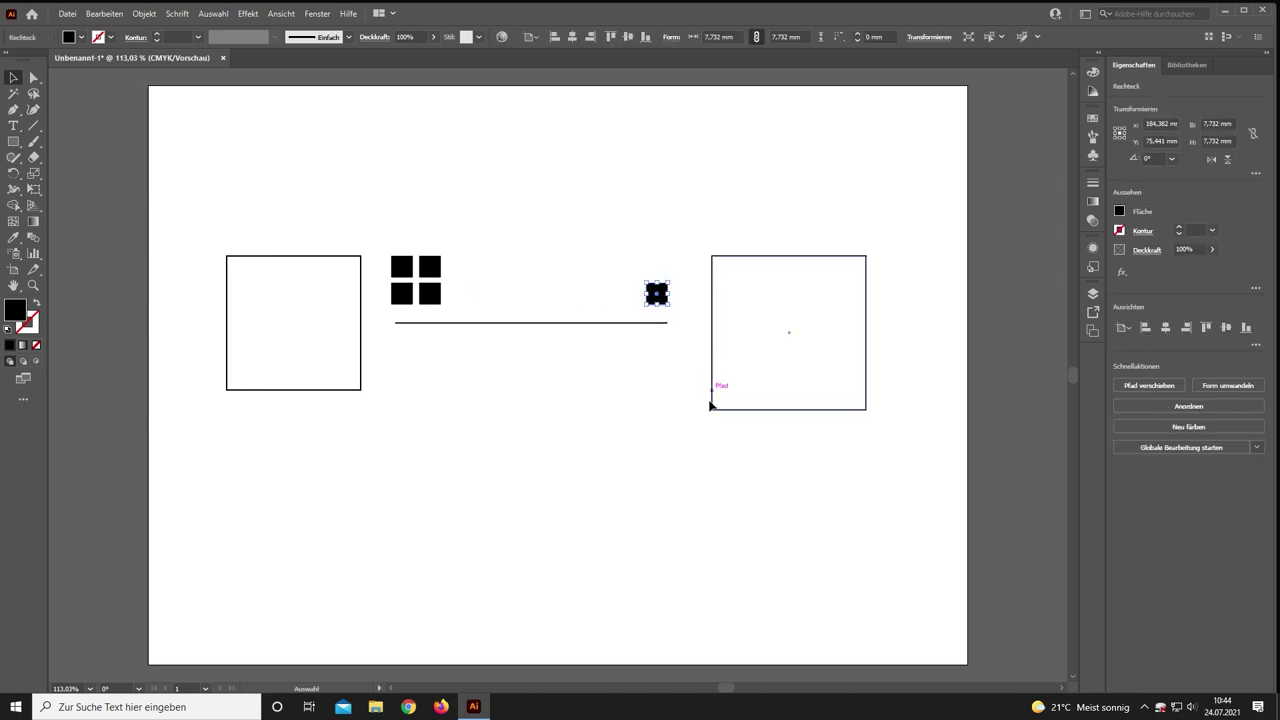
left_click(694, 406)
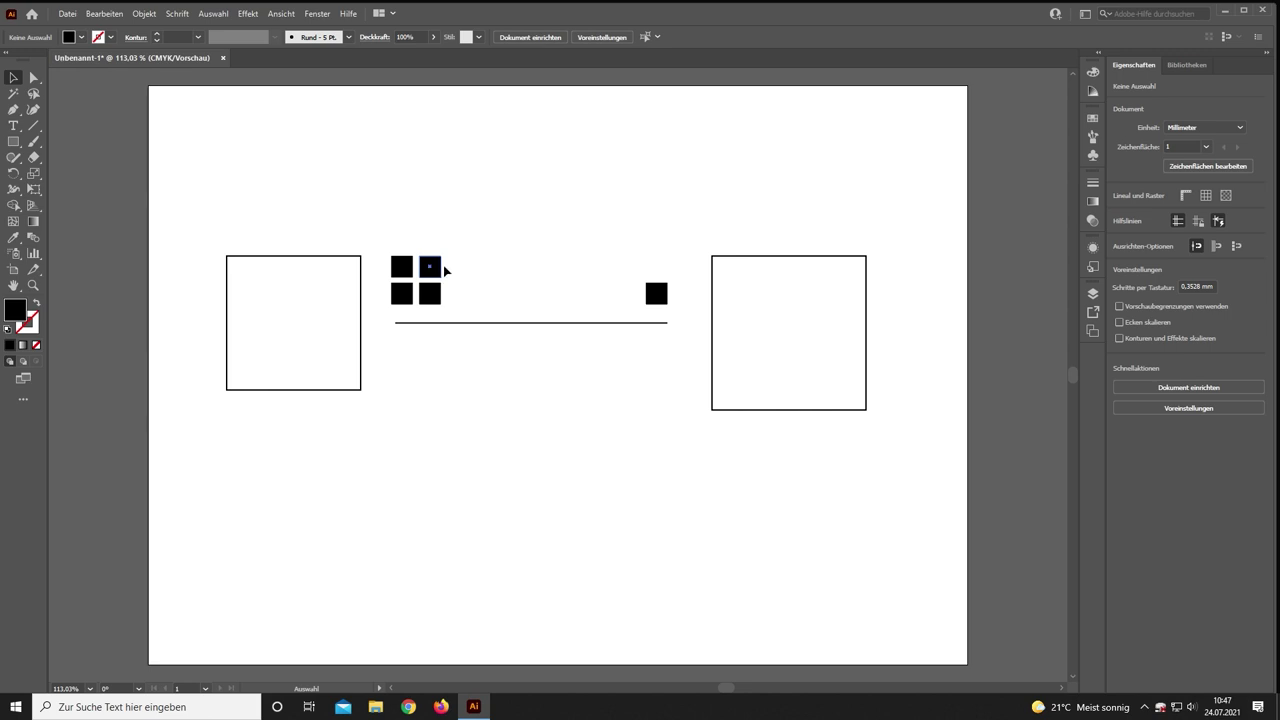
mouse_move(443, 265)
left_mouse_down()
mouse_move(669, 266)
mouse_move(512, 247)
mouse_move(426, 269)
left_mouse_up()
left_click(591, 361)
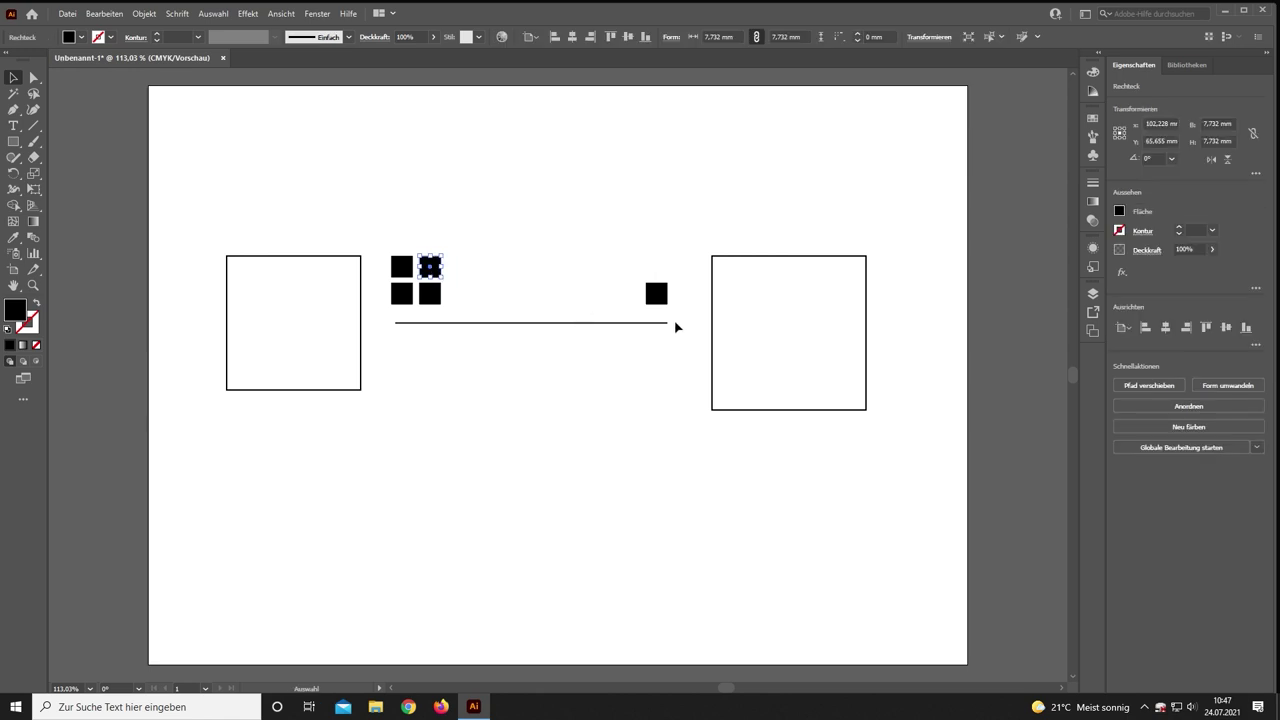
left_click_drag(656, 293, 457, 293)
left_click(367, 211)
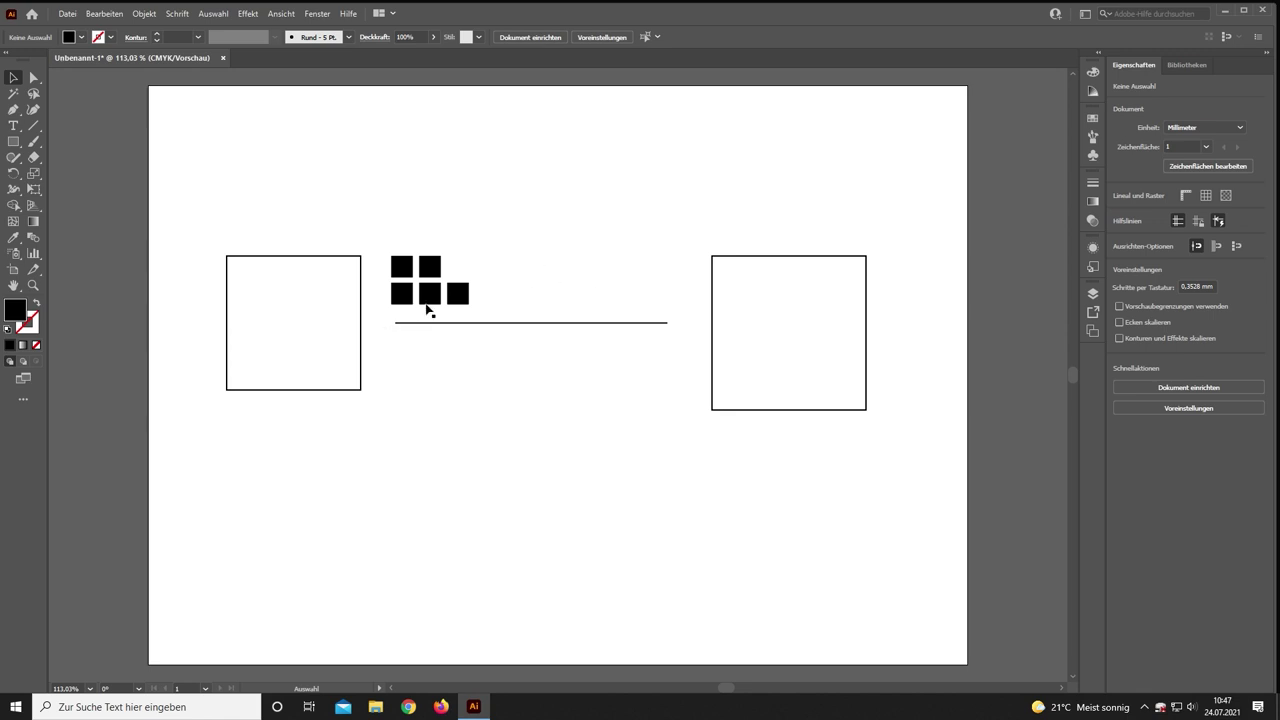
Move three of the small black squares together to the line's right end and back beside the left pair
left_click_drag(504, 247, 651, 306)
left_click(645, 386)
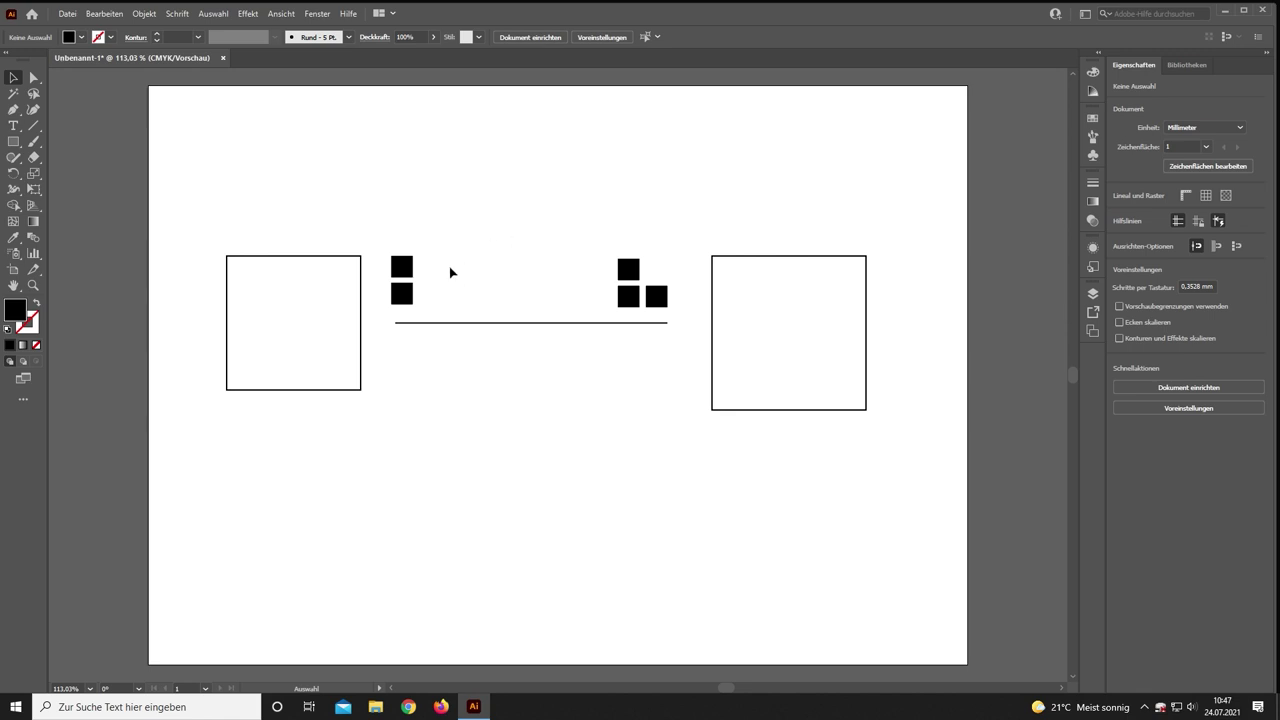
left_click_drag(626, 304, 433, 306)
left_click(466, 372)
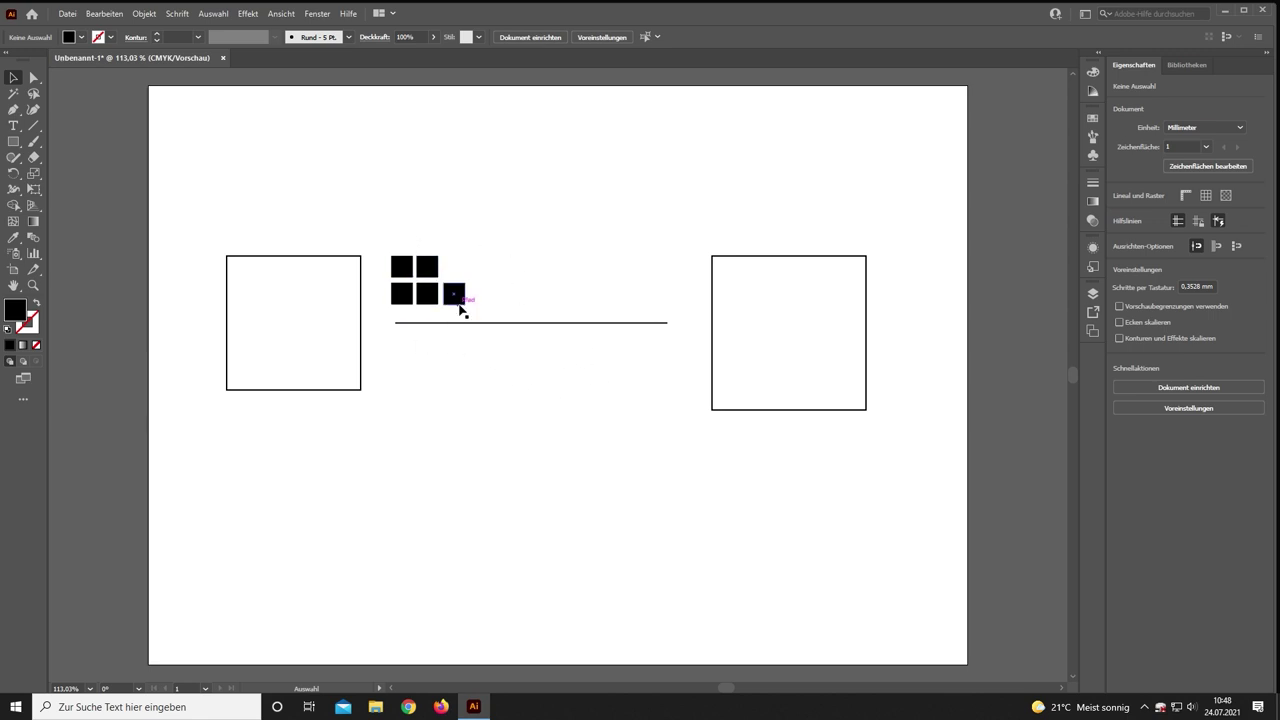
left_click_drag(461, 309, 460, 309)
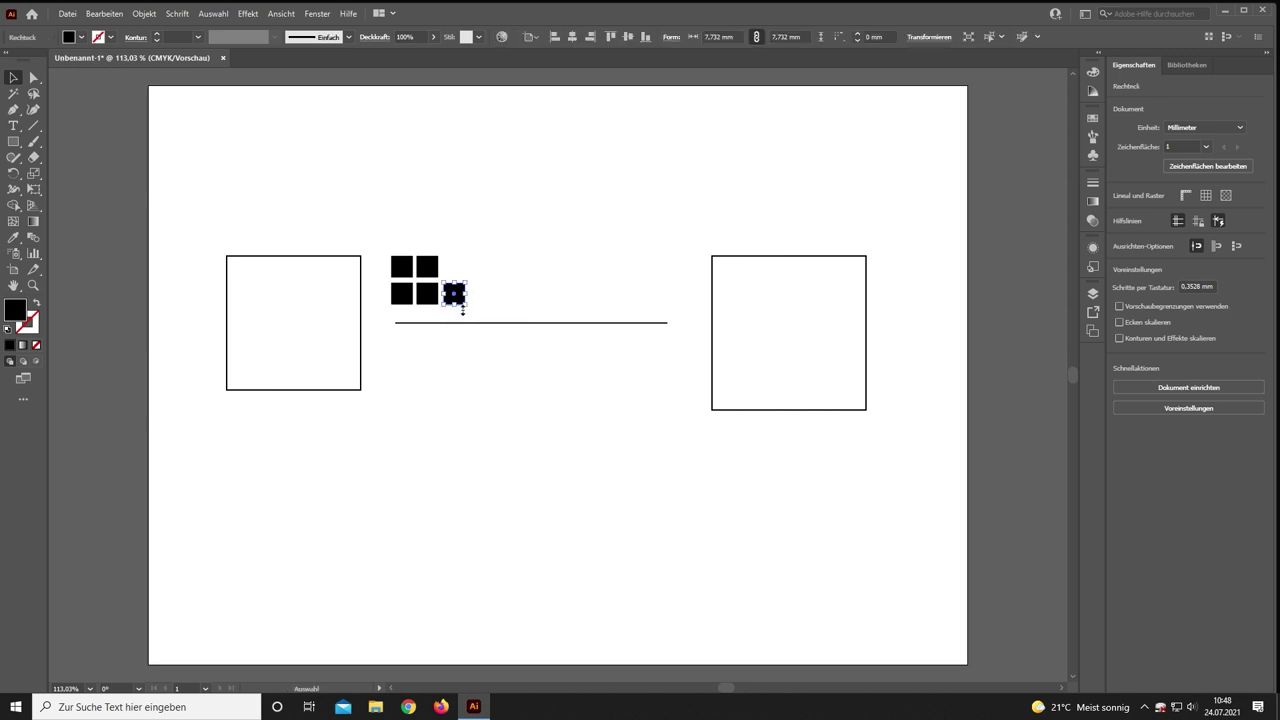
left_click(543, 393)
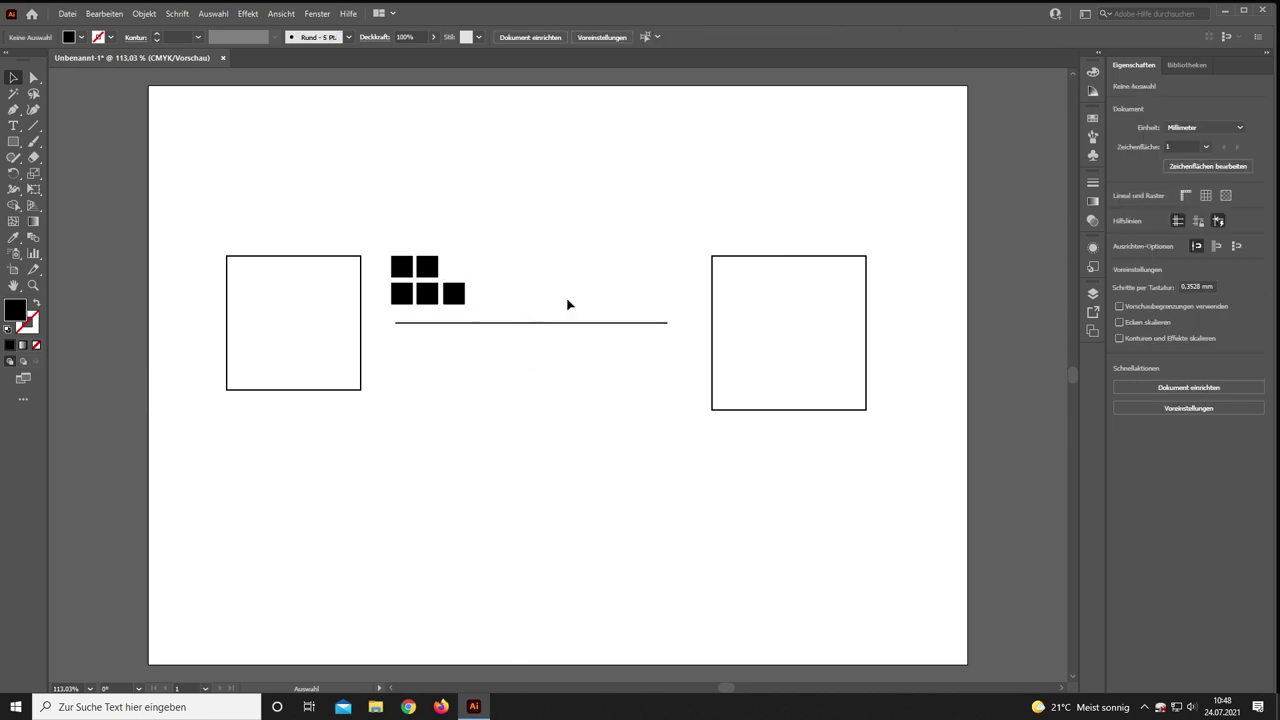
left_click_drag(386, 230, 500, 317)
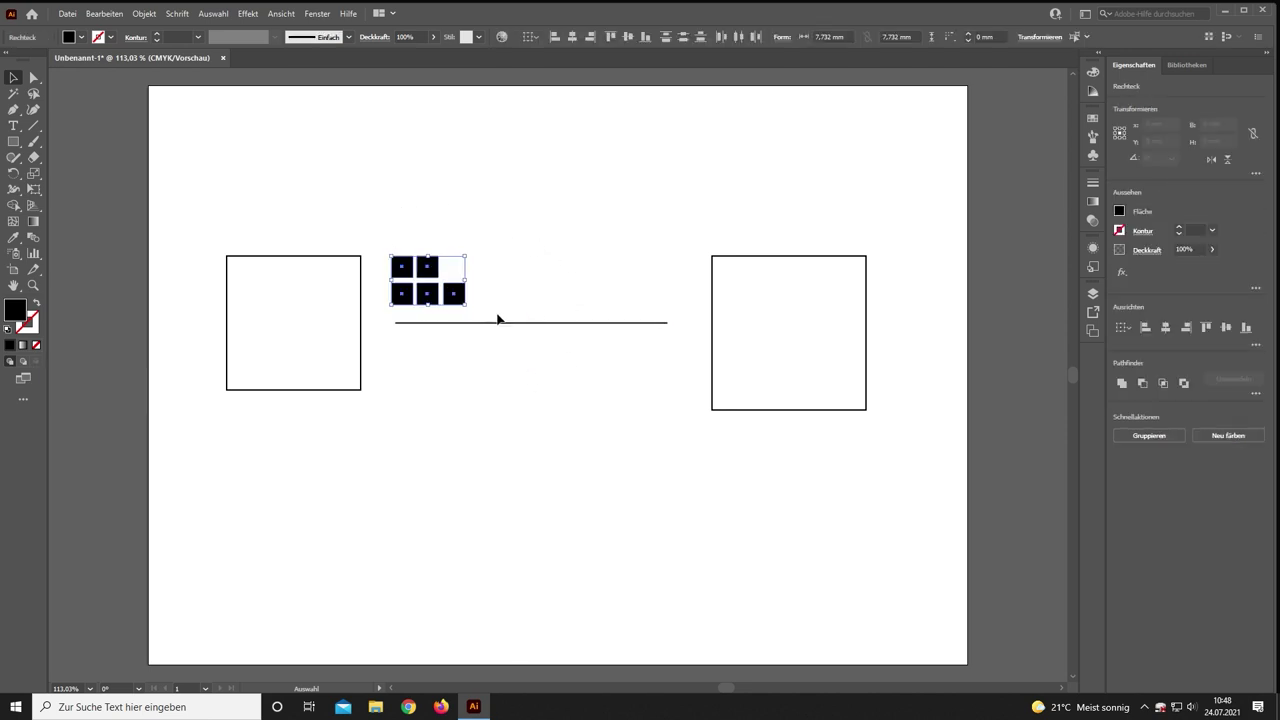
left_click(535, 270)
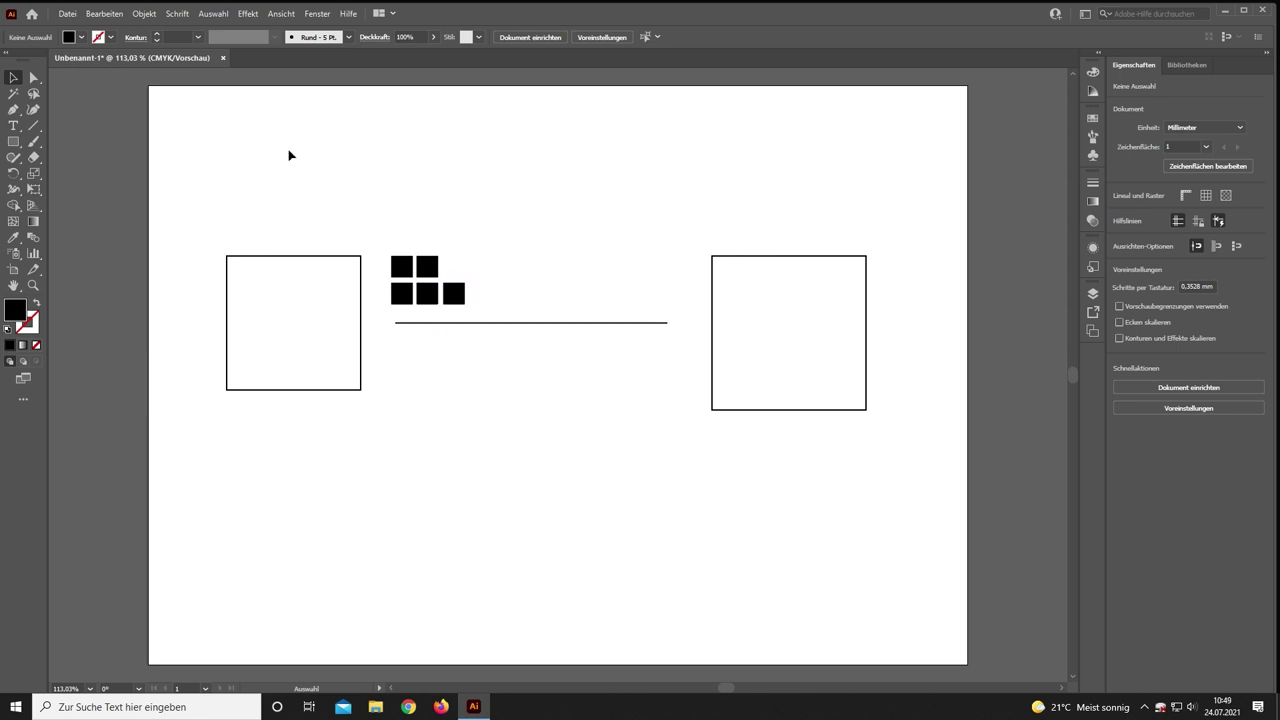
Draw a third large rectangle below the line, with a diagonal connector to the left square and small black squares at both ends
left_click(13, 141)
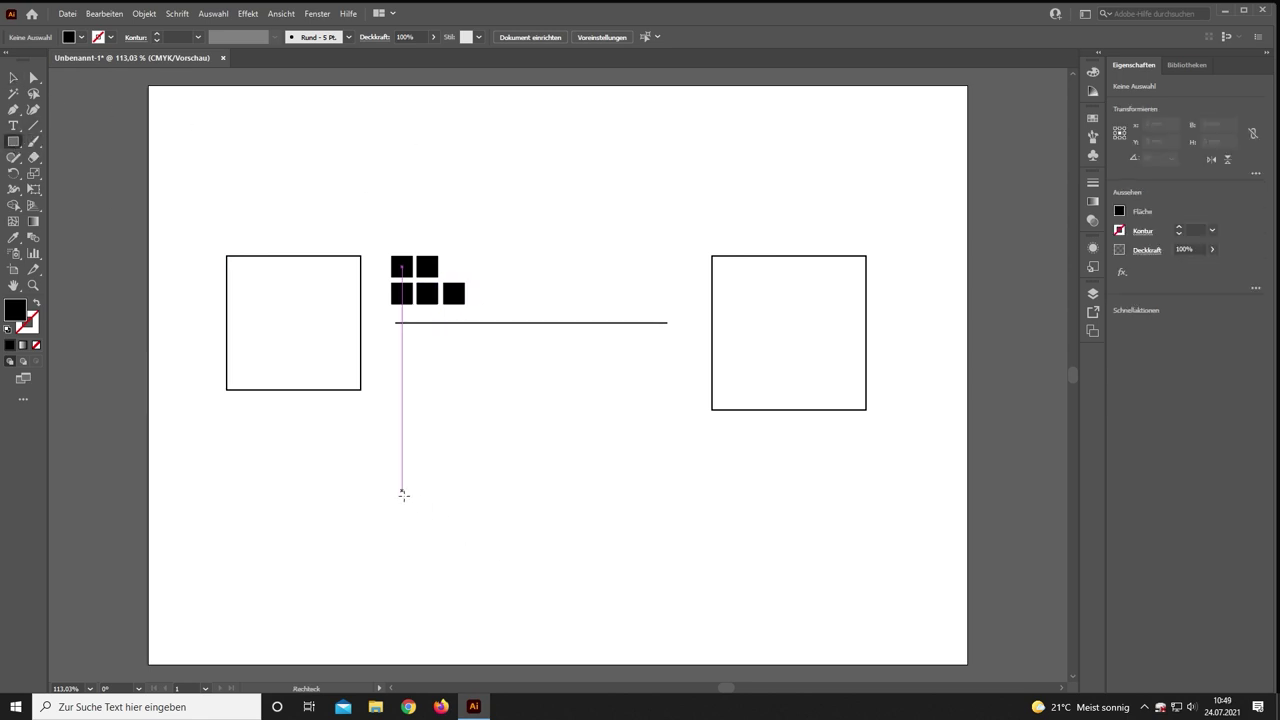
left_click_drag(392, 477, 600, 594)
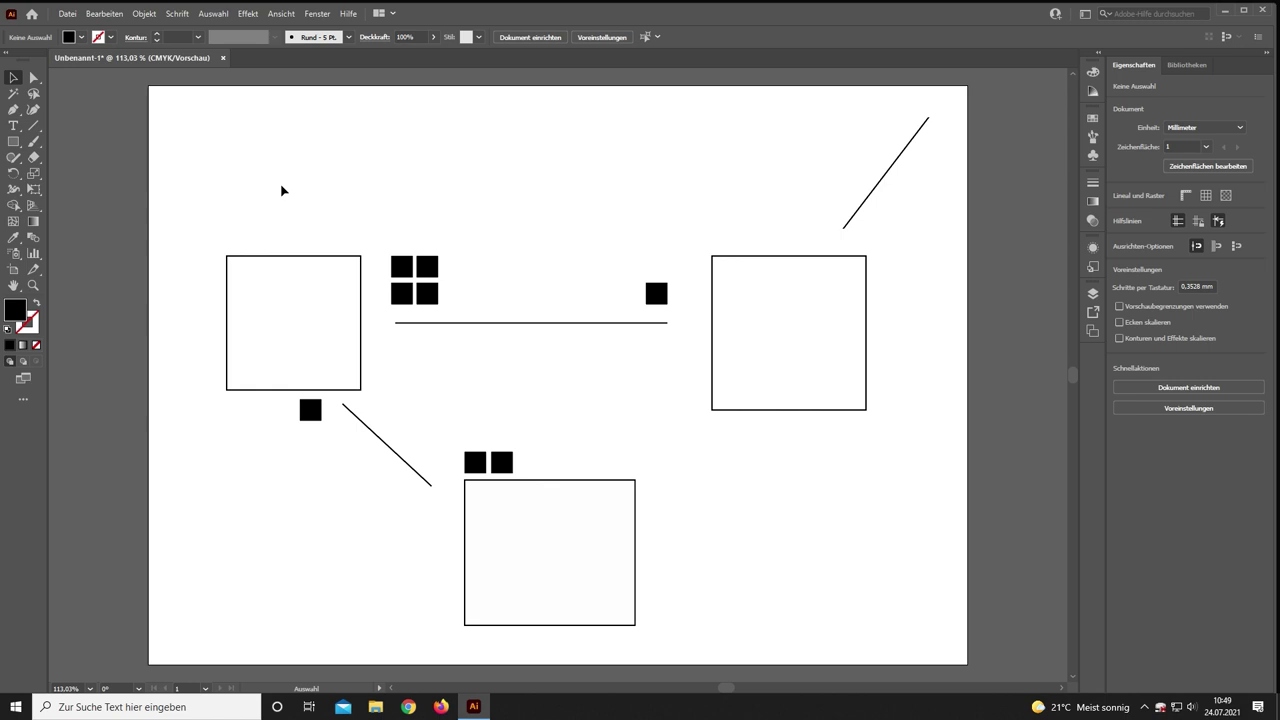
Label the left square with the participant's name, the right one "btc21" and the lower rectangle "curfew"
key("t")
left_click(236, 152)
type("fridolin")
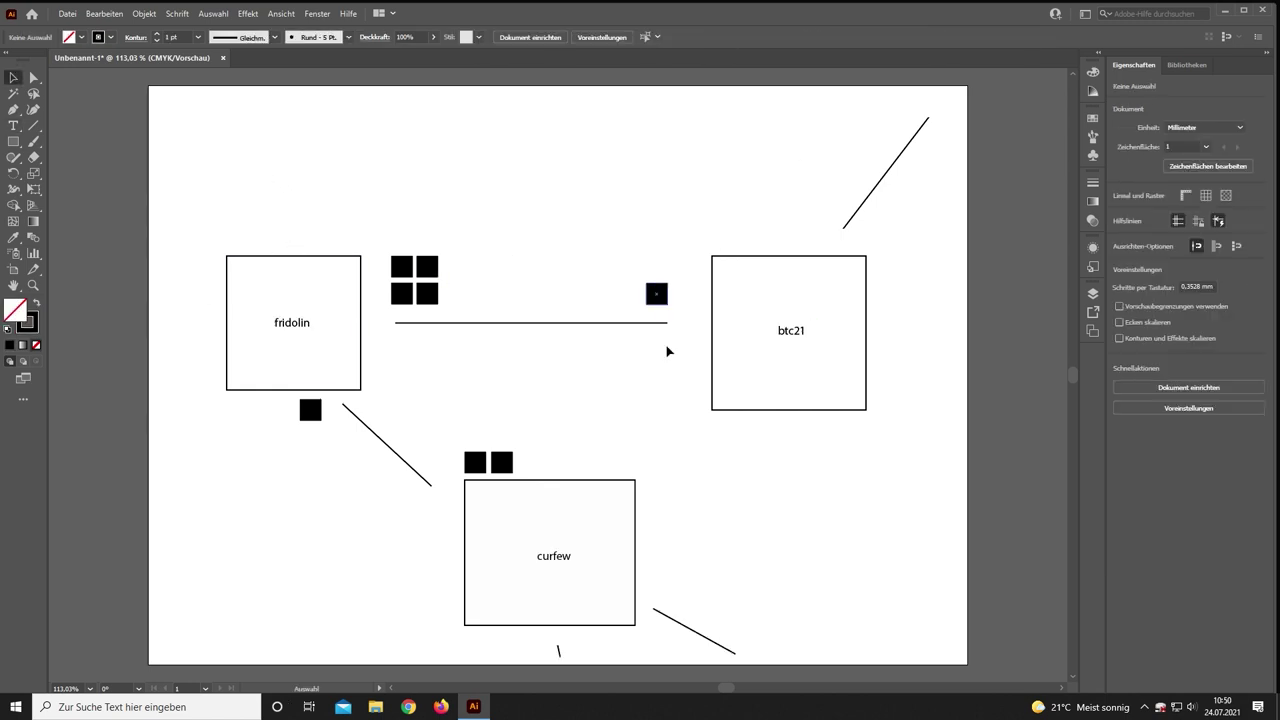
left_click(668, 350)
Change the right square's label to "btc21de"
double_click(797, 333)
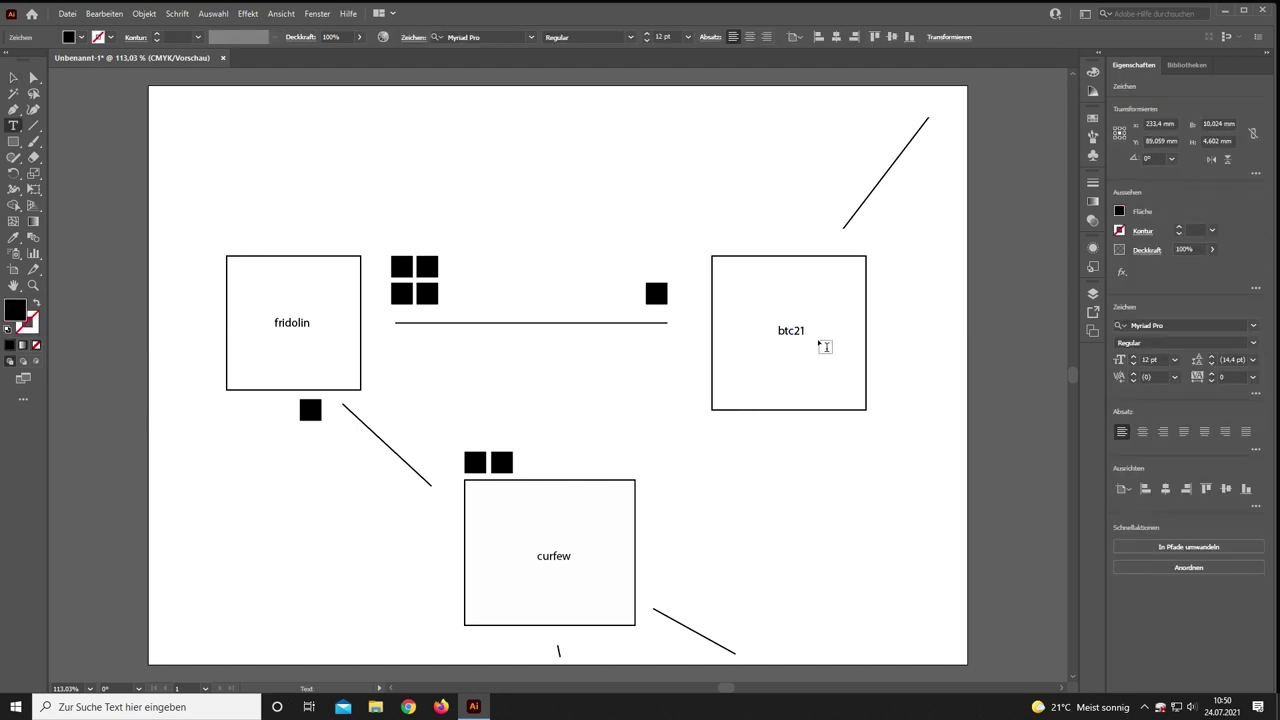
type("de")
key("Escape")
left_click(886, 488)
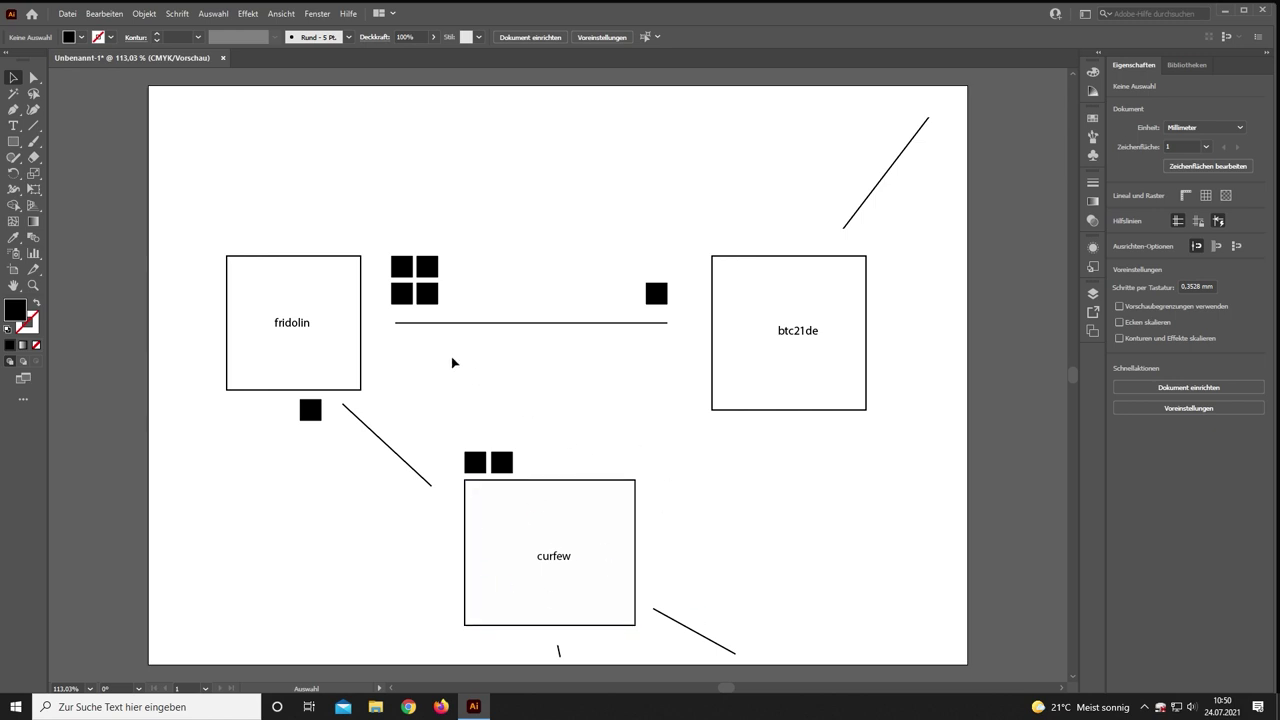
Shift the "curfew" label slightly to the left inside the lower rectangle
left_click(553, 558)
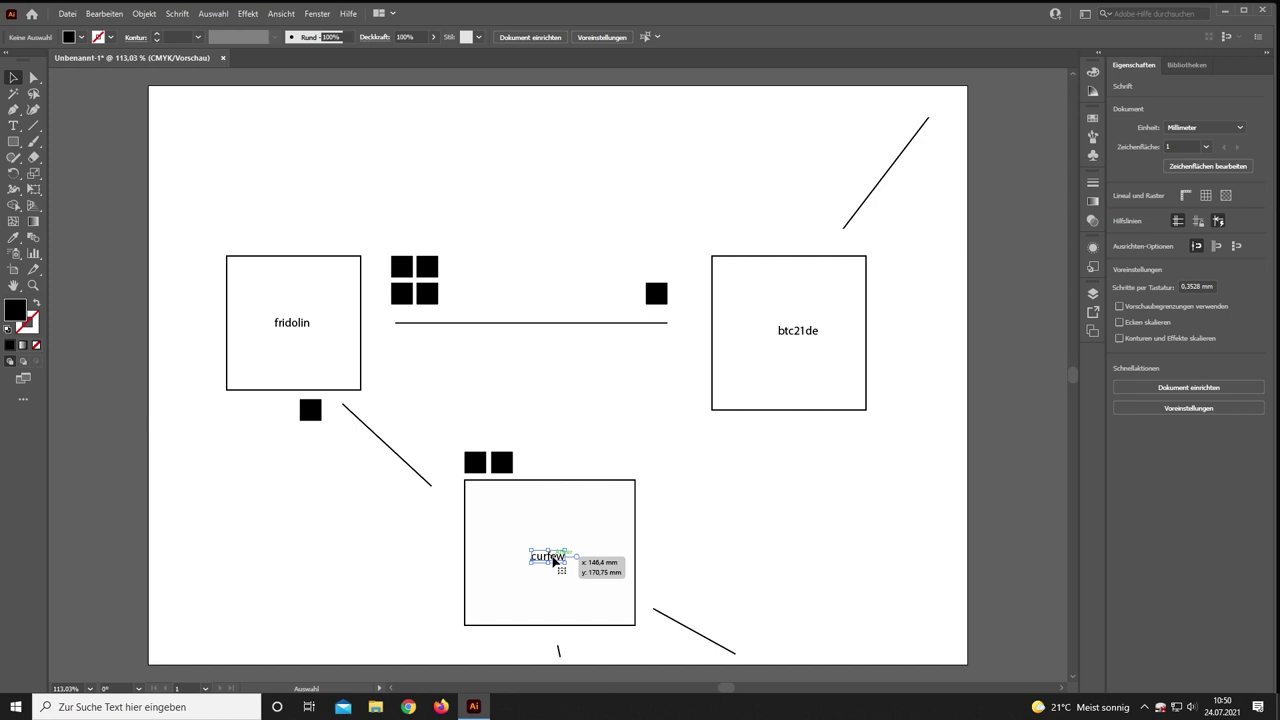
left_click(730, 524)
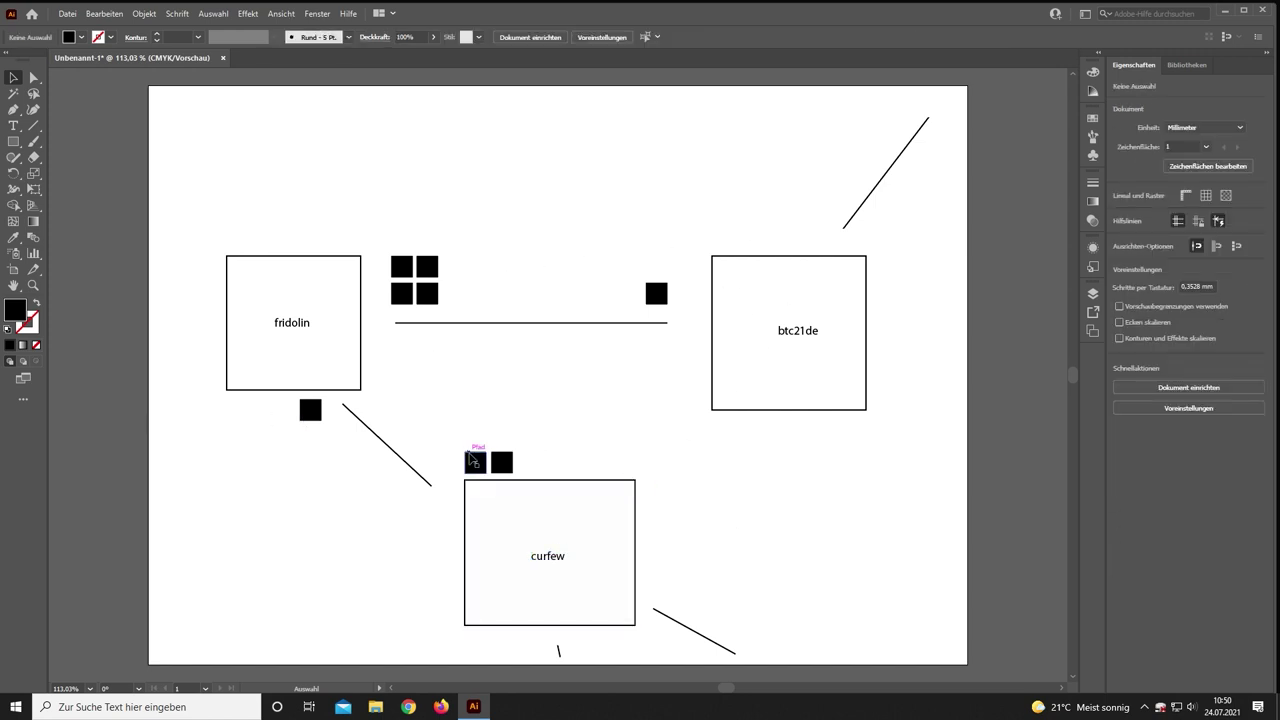
right_click(381, 222)
left_click(561, 190)
Nudge the small black square at the horizontal line's right end slightly downwards
mouse_move(660, 302)
left_mouse_down()
mouse_move(640, 304)
mouse_move(656, 298)
mouse_move(533, 473)
mouse_move(582, 414)
mouse_move(593, 340)
mouse_move(660, 299)
left_mouse_up()
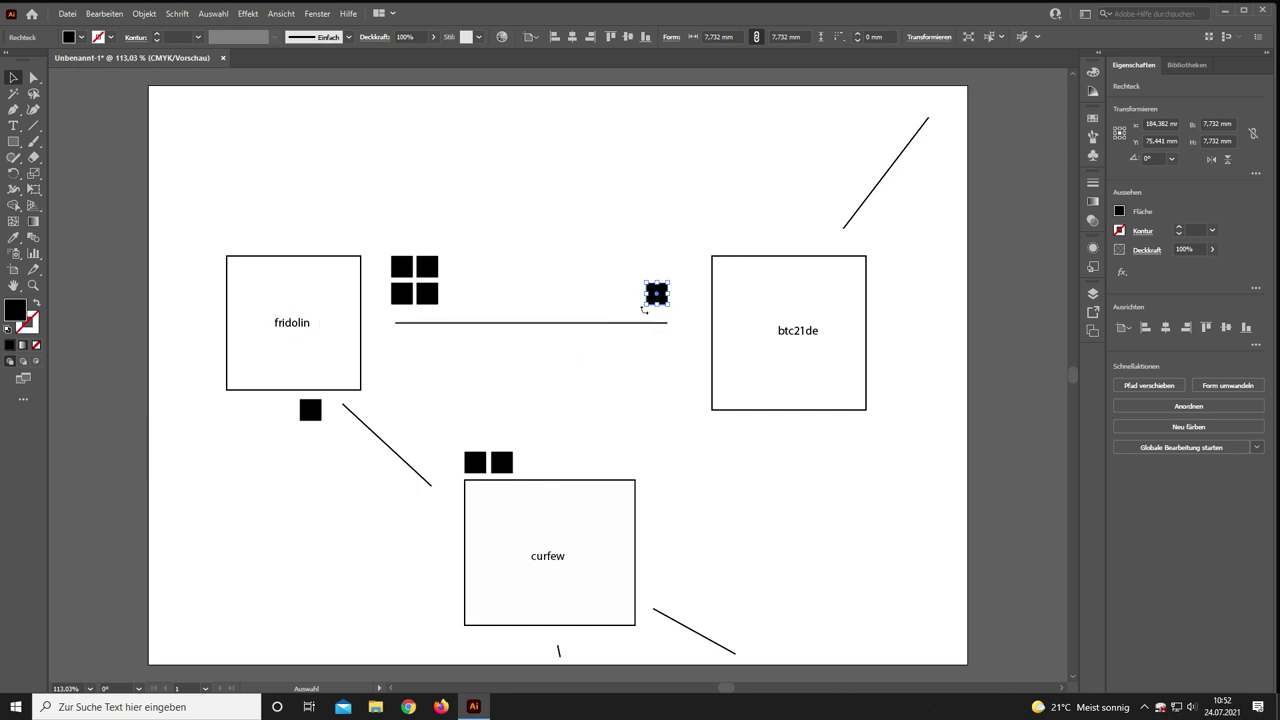
mouse_move(664, 300)
left_mouse_down()
mouse_move(672, 288)
mouse_move(436, 284)
mouse_move(661, 309)
left_mouse_up()
left_click(594, 356)
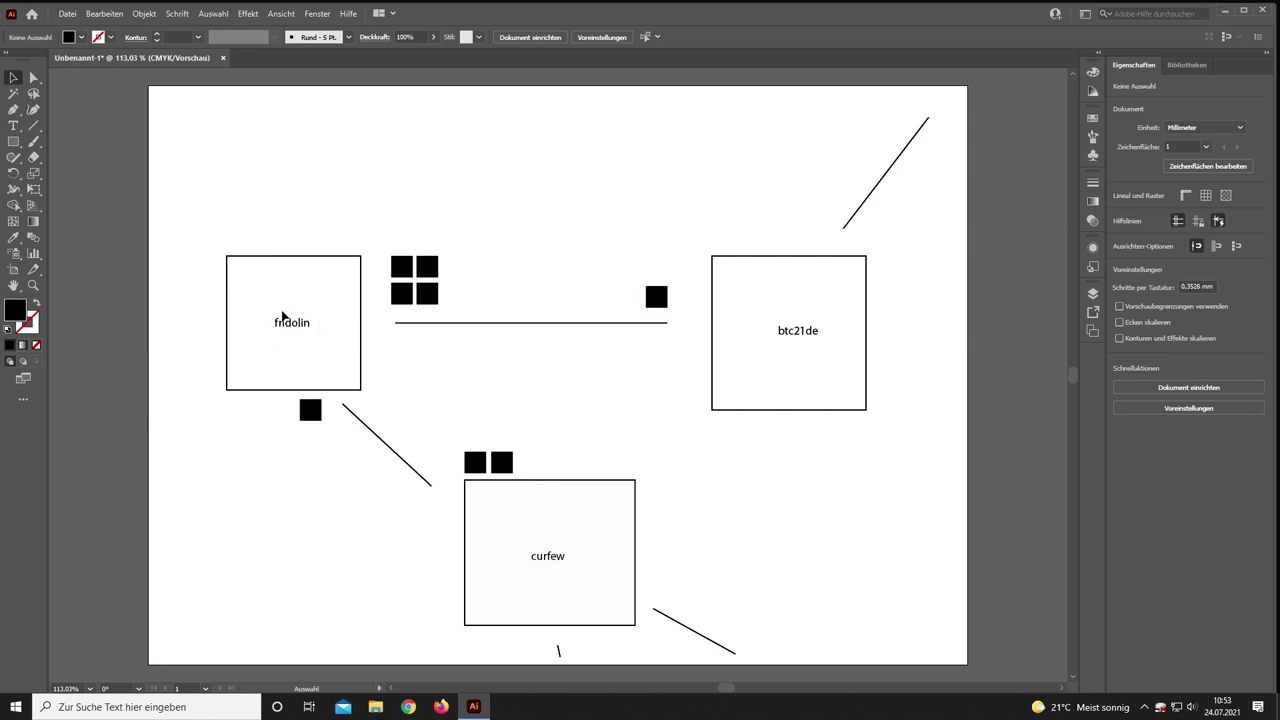
right_click(251, 291)
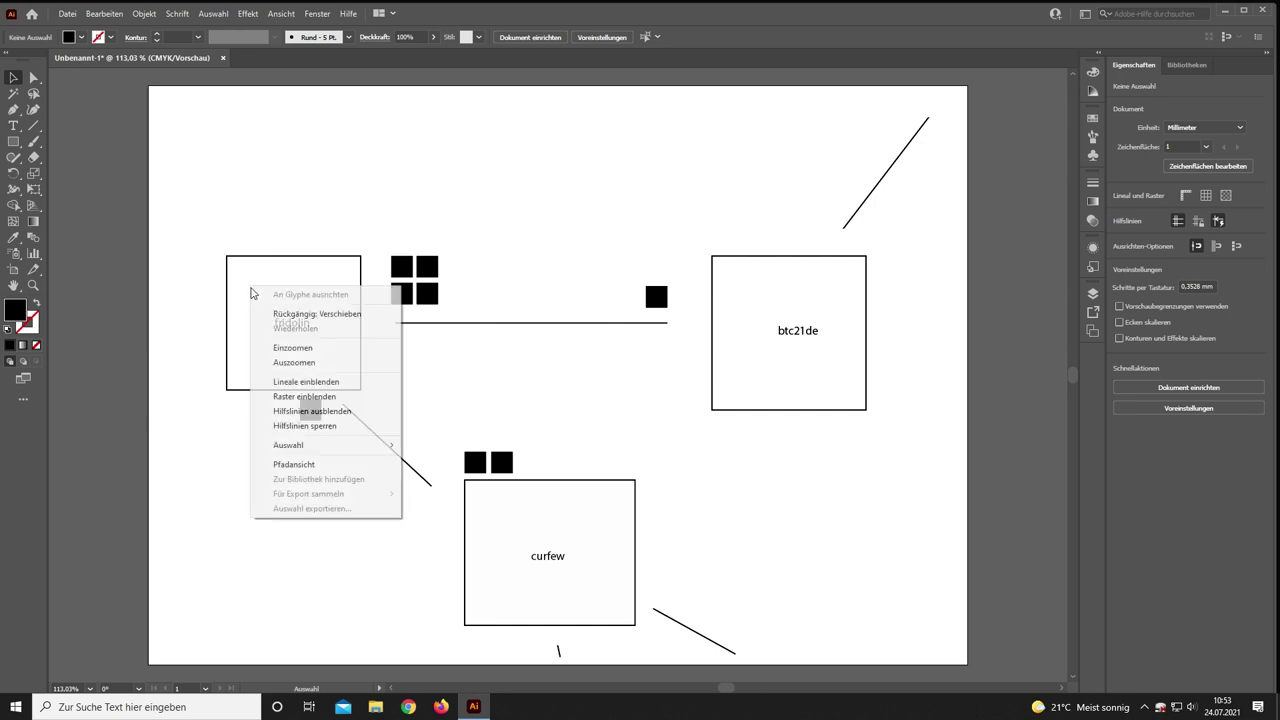
left_click(486, 407)
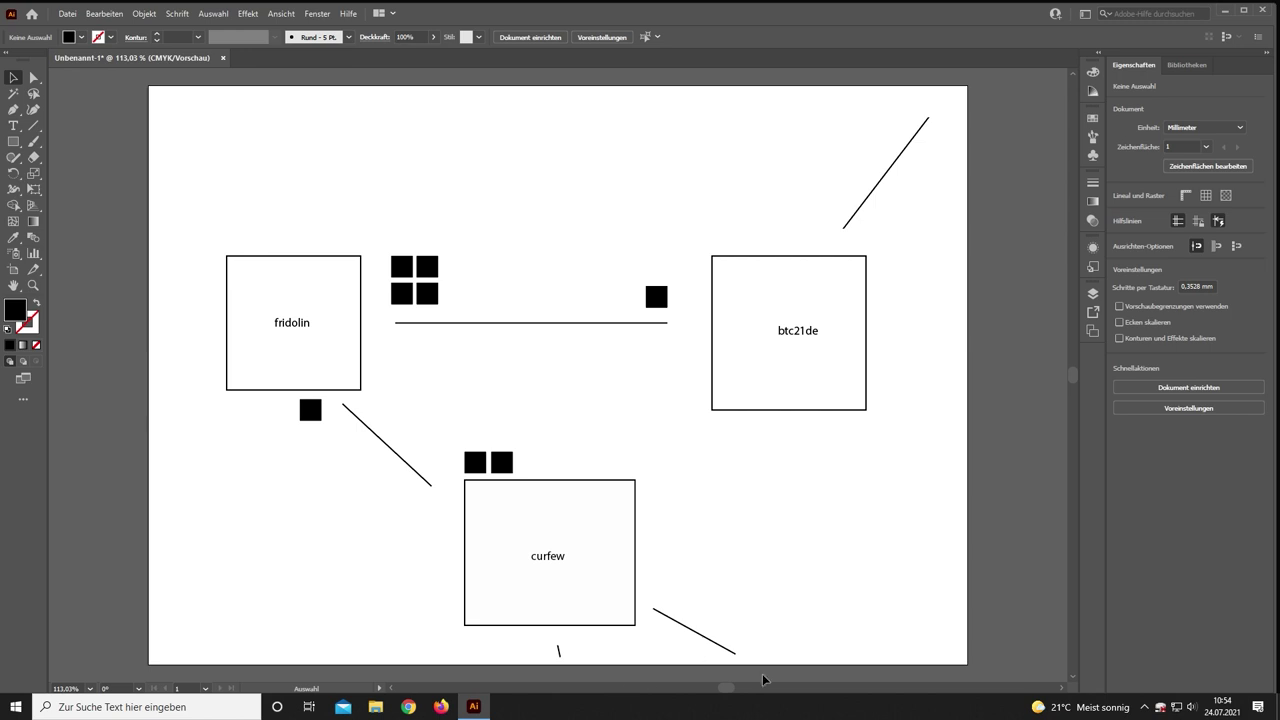
right_click(613, 595)
left_click(852, 664)
right_click(492, 346)
left_click(731, 447)
Move the small square at the line's right end beside the left group, and the one below the left box above the "curfew" squares
left_click_drag(656, 302, 455, 310)
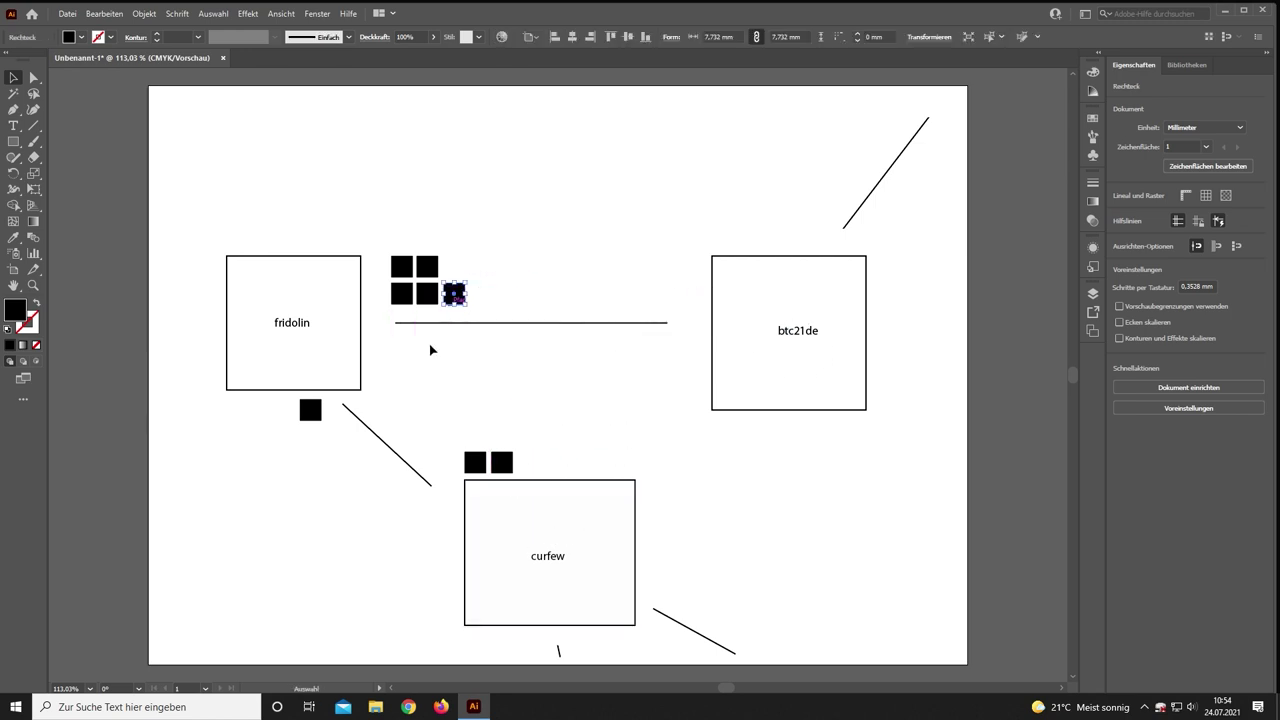
left_click_drag(315, 418, 481, 442)
left_click(497, 429)
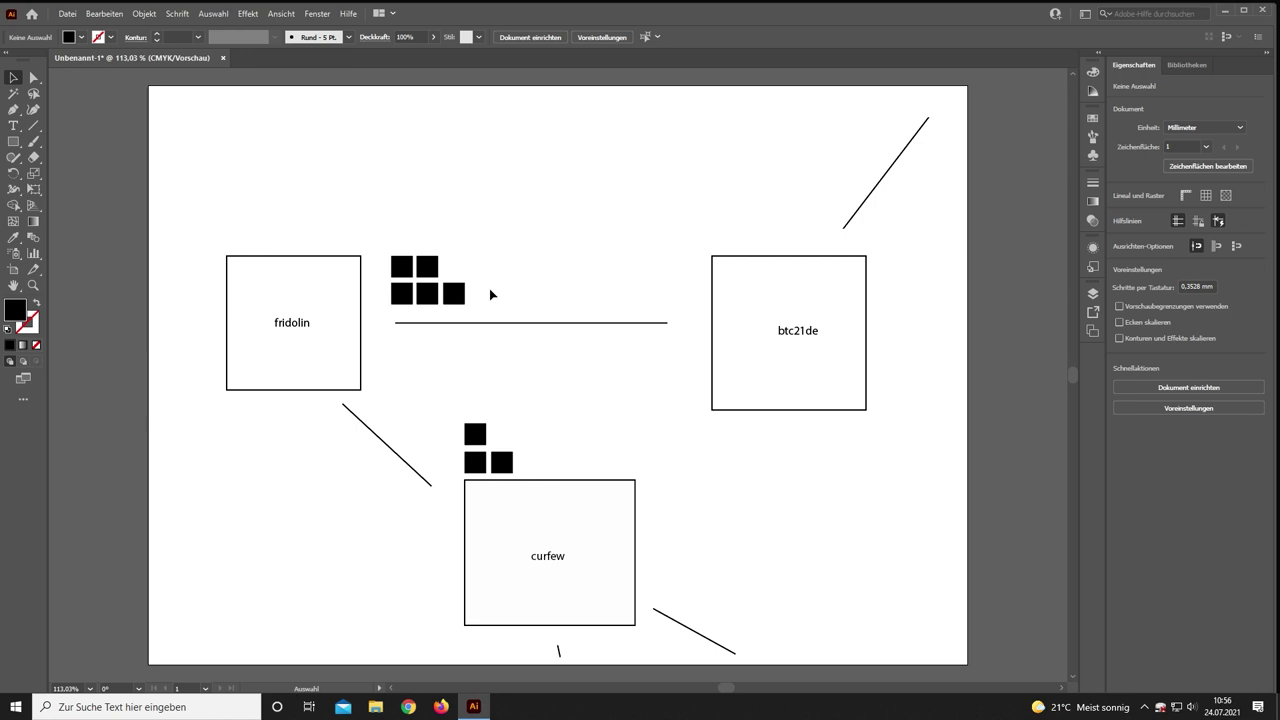
Remove the two short lines below and beside the "curfew" box, and move the upper diagonal line between the "curfew" and "btc21de" boxes
key("ctrl+z")
key("ctrl+z")
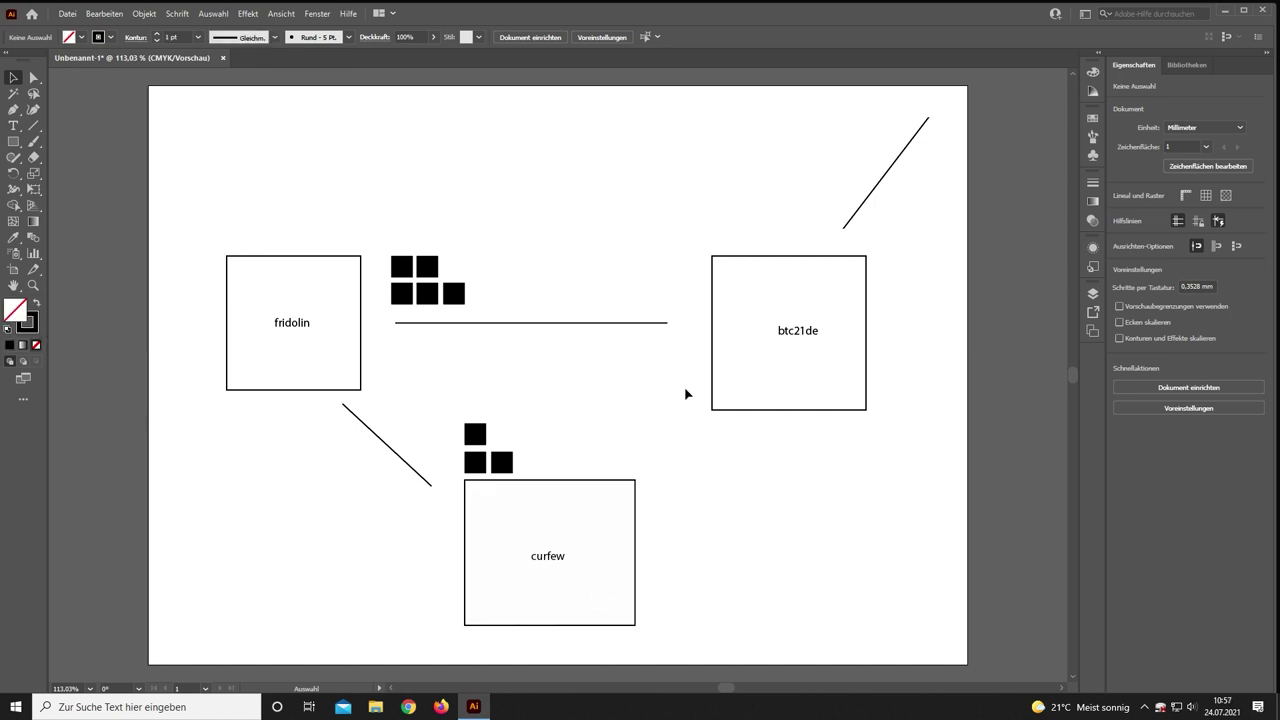
left_click(883, 177)
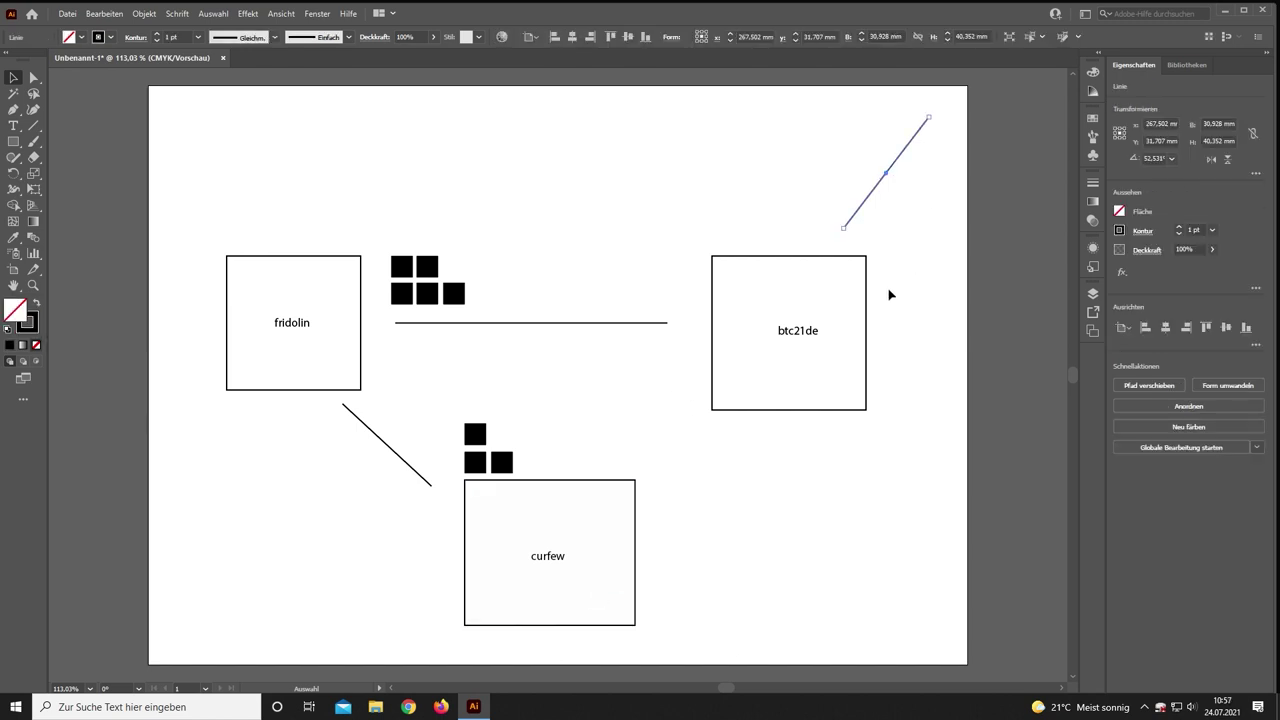
left_click_drag(873, 202, 684, 516)
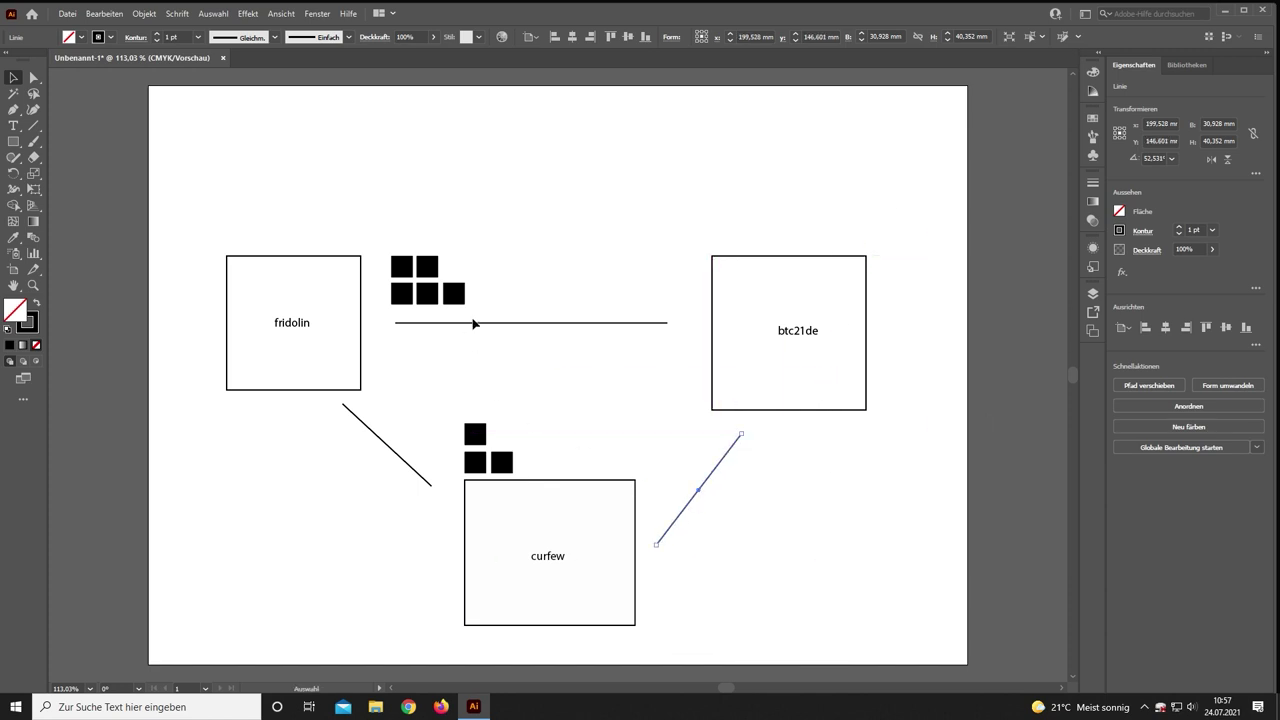
Move the fifth square from beside "fridolin" to complete the two-by-two block above "curfew", and shift that block to the "curfew" box's left side
left_click_drag(465, 292, 516, 442)
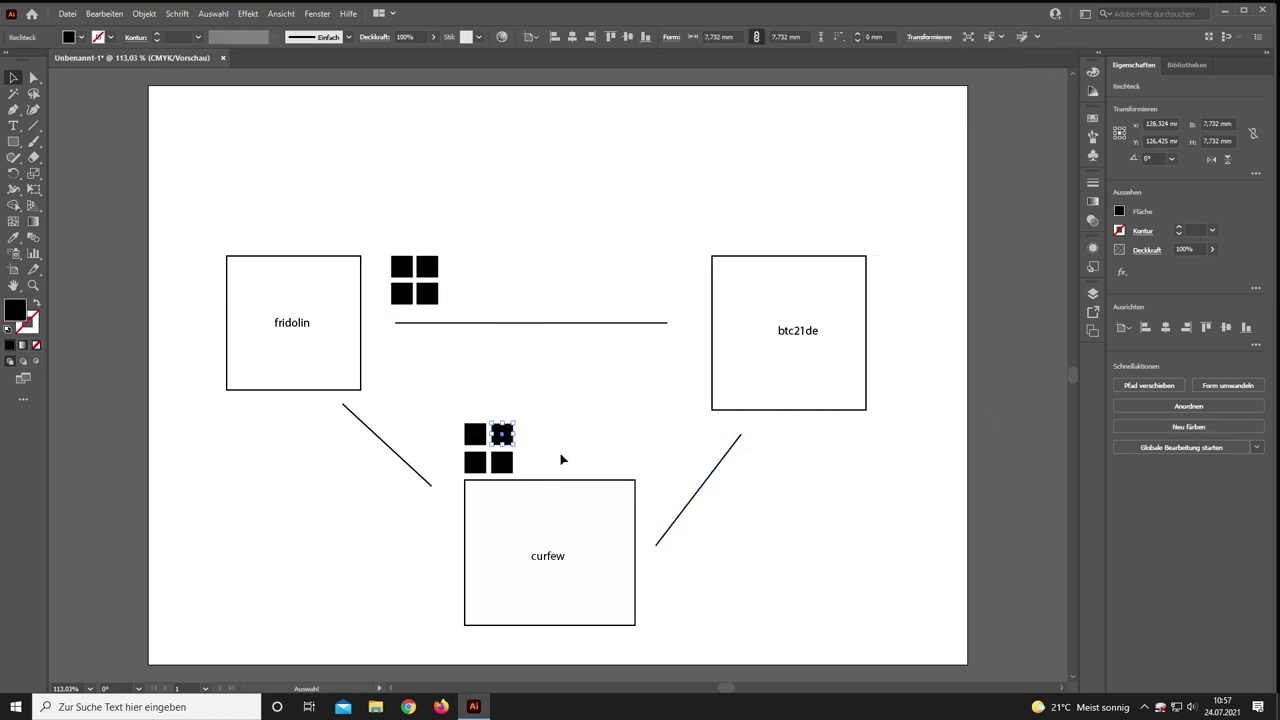
left_click(863, 577)
key("ctrl+z")
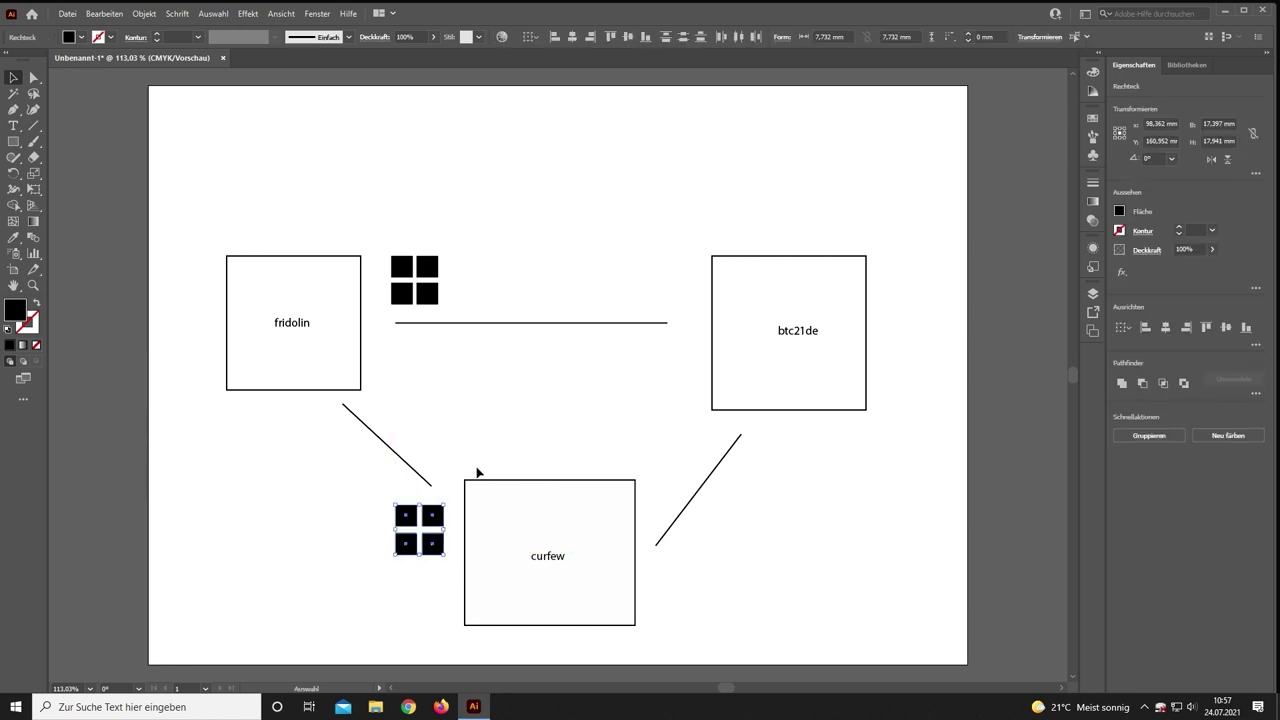
Place a copy of the four-square block just below the "btc21de" box, beside the diagonal line's upper end
key("a")
key("ctrl+v")
left_click_drag(580, 403, 801, 481)
left_click(495, 262)
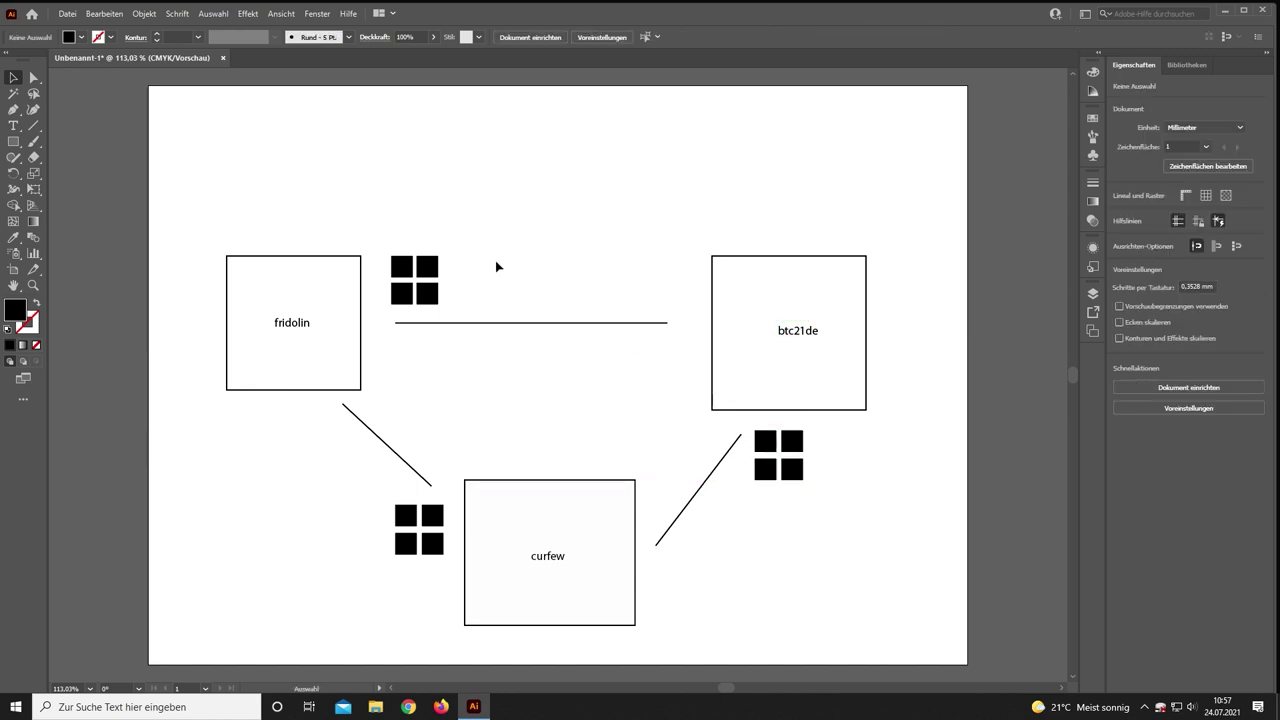